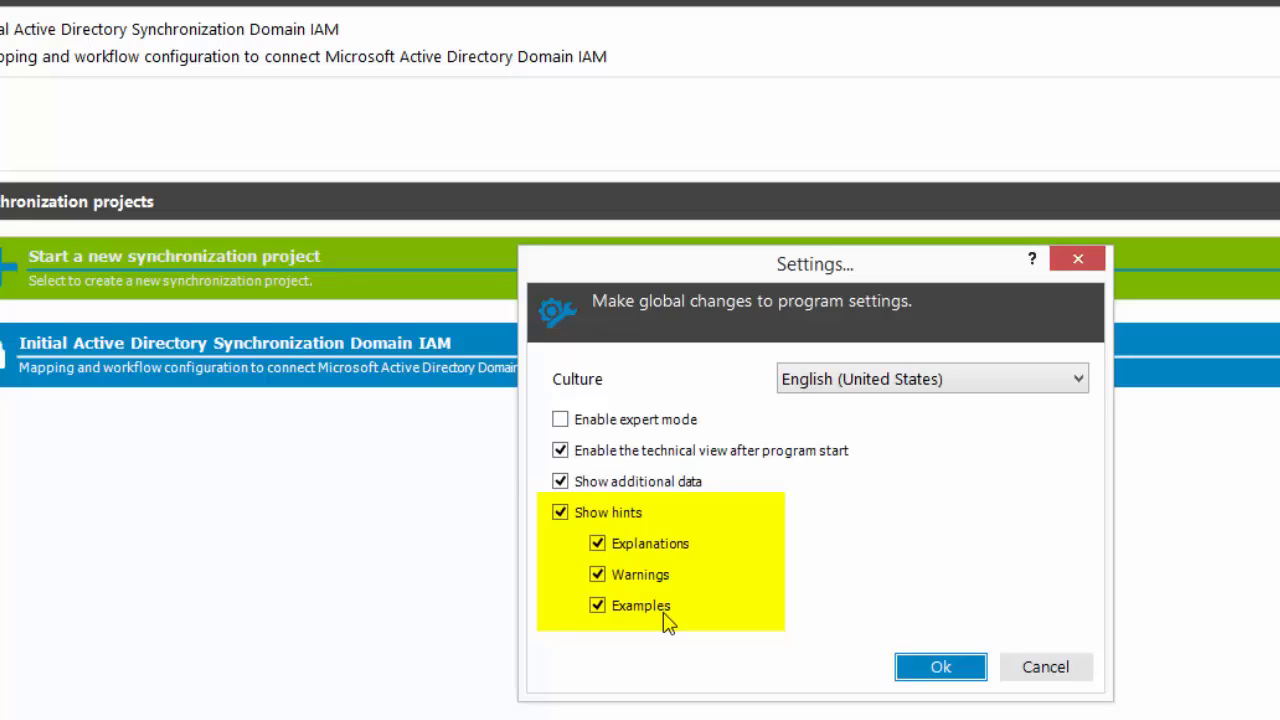
Turn the Show hints option off and back on in the program settings
{"action": "left_click", "coordinate": [562, 513]}
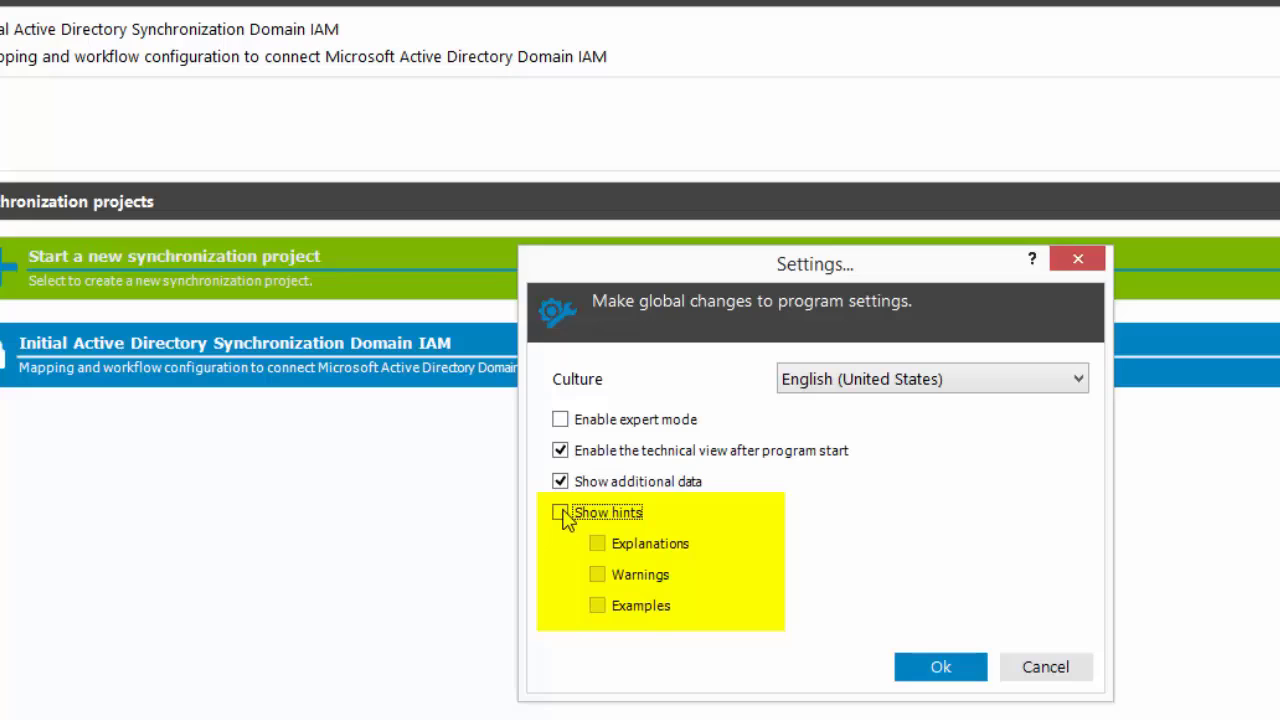
{"action": "left_click", "coordinate": [561, 513]}
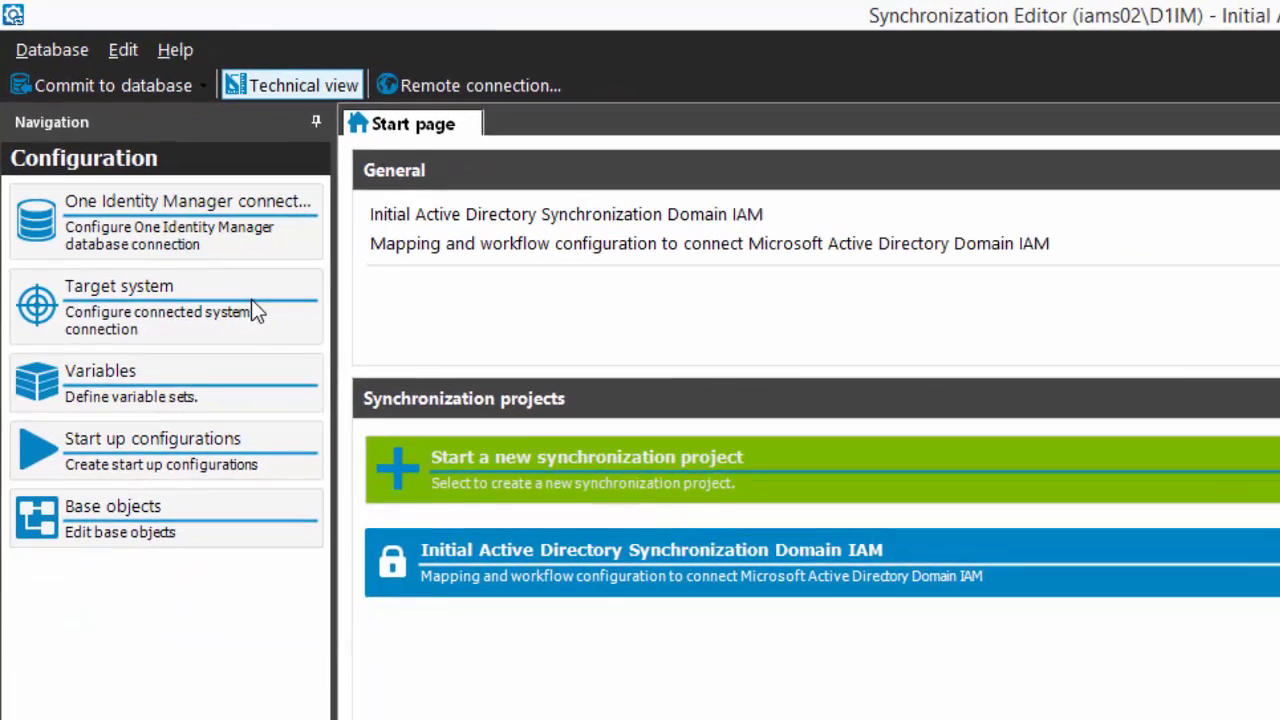
Open the target system configuration and review its synchronization log settings without changing them
{"action": "left_click", "coordinate": [306, 373]}
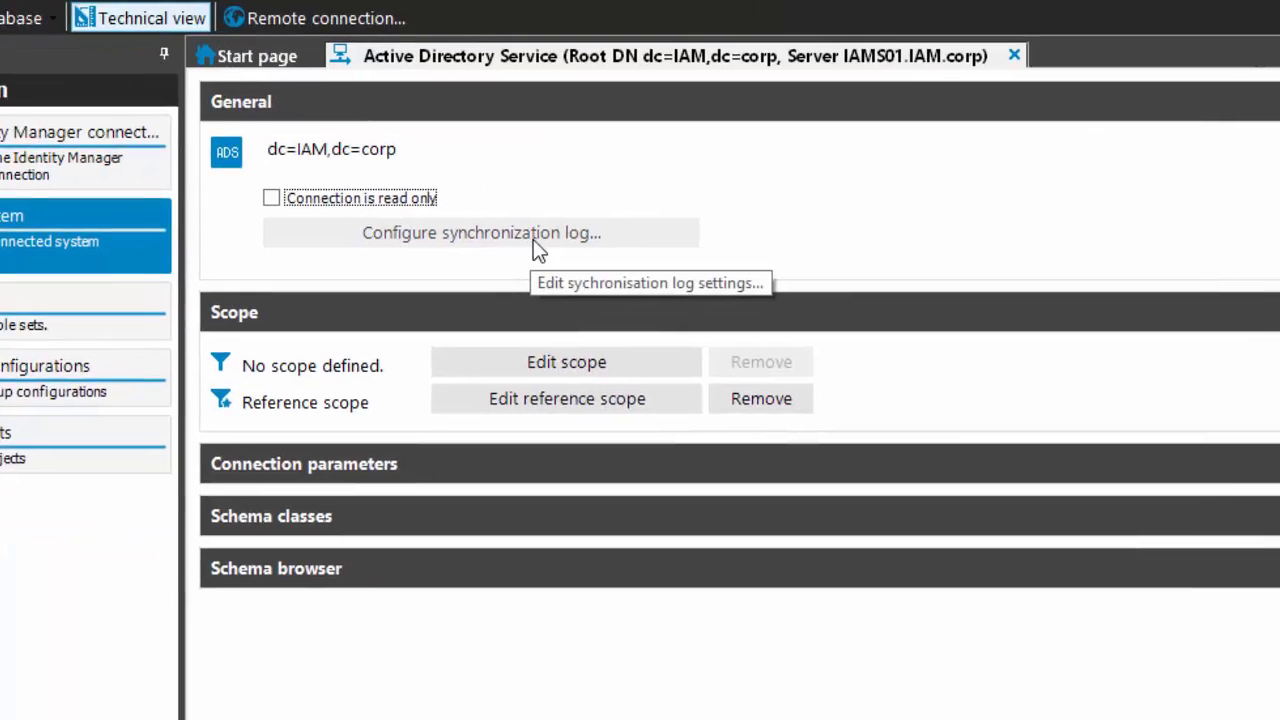
{"action": "left_click", "coordinate": [650, 304]}
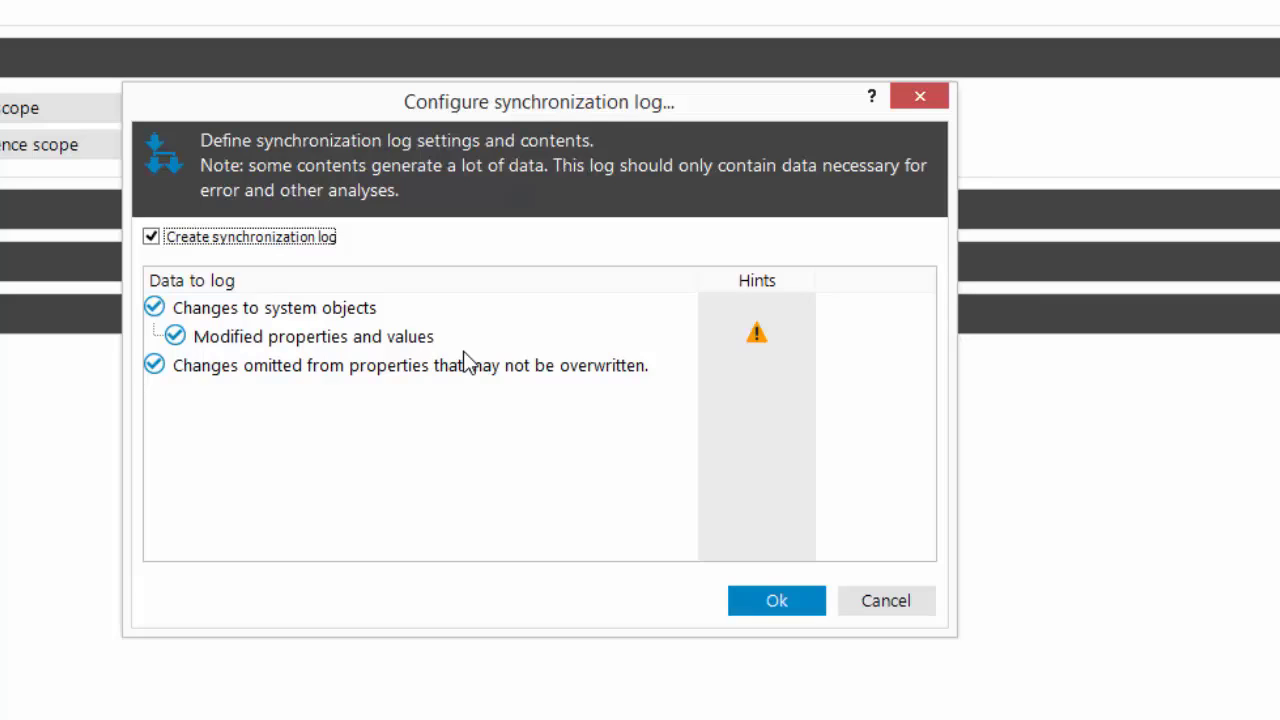
{"action": "left_click", "coordinate": [906, 601]}
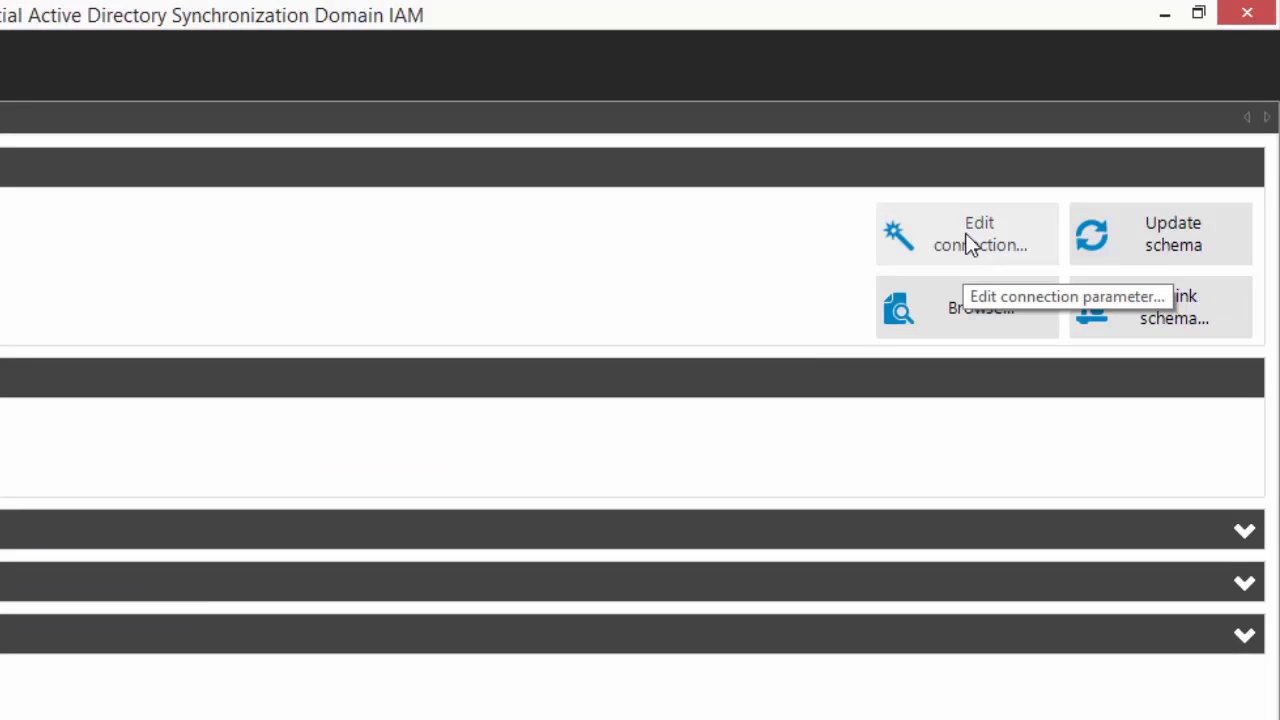
Review the Microsoft AD target's connection parameters in the connection wizard, leaving them as they are
{"action": "left_click", "coordinate": [968, 244]}
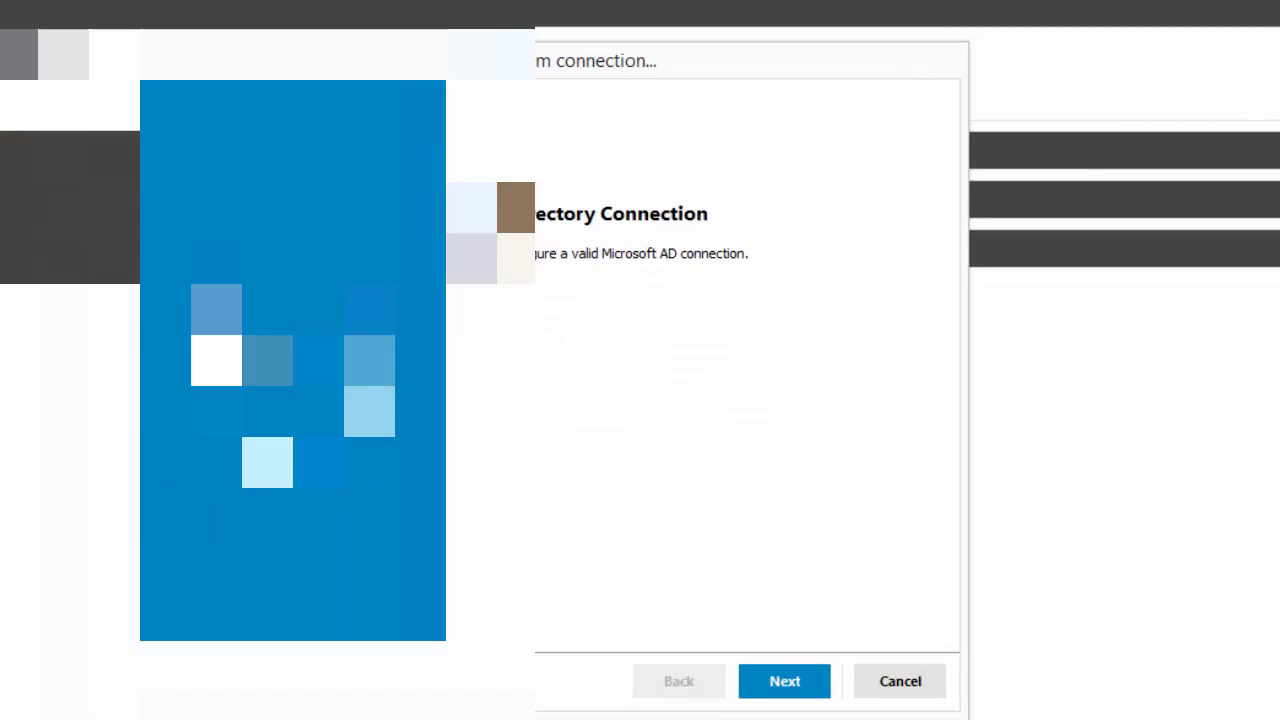
{"action": "left_click", "coordinate": [806, 688]}
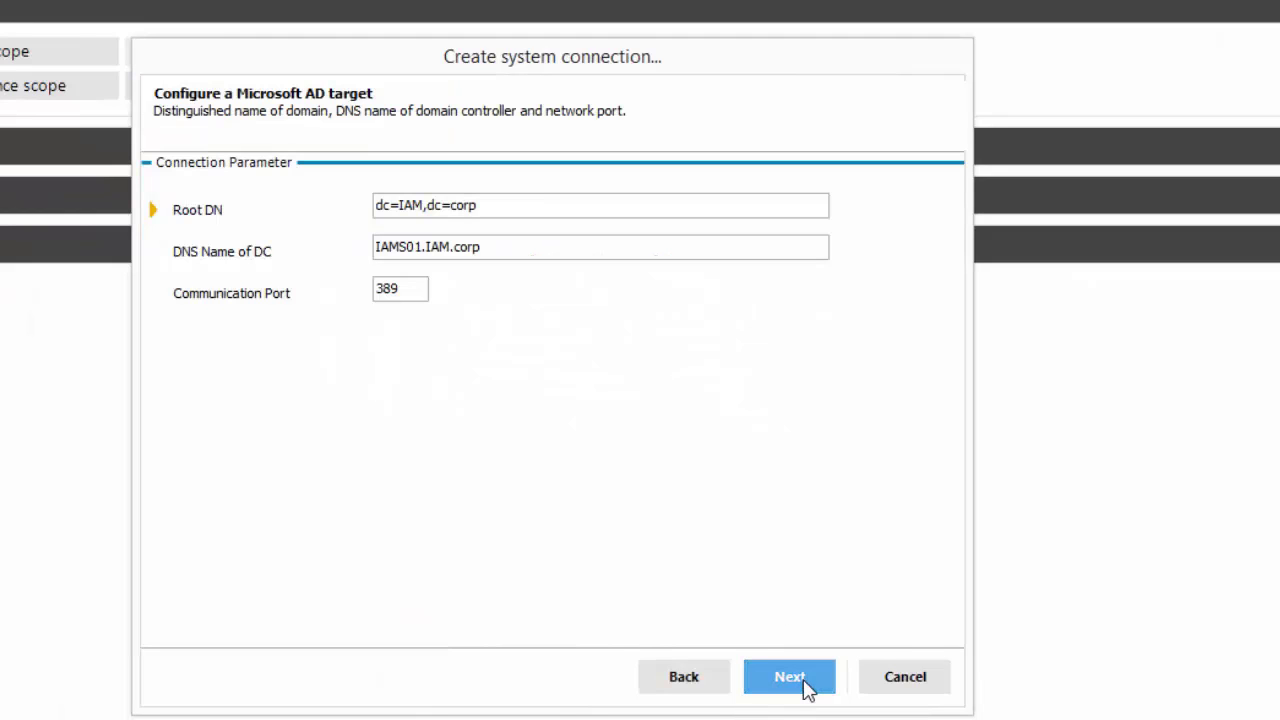
{"action": "left_click", "coordinate": [905, 677]}
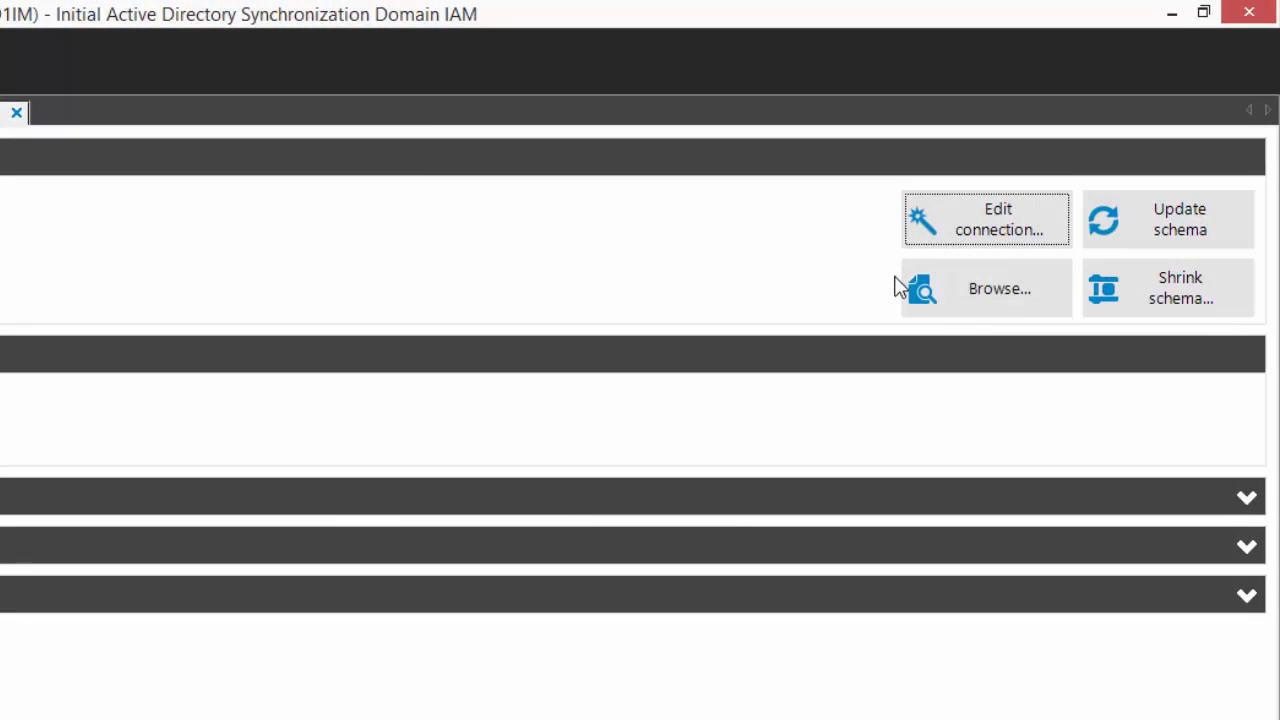
Browse the target system's user objects and examine one user's real and virtual properties
{"action": "left_click", "coordinate": [986, 314]}
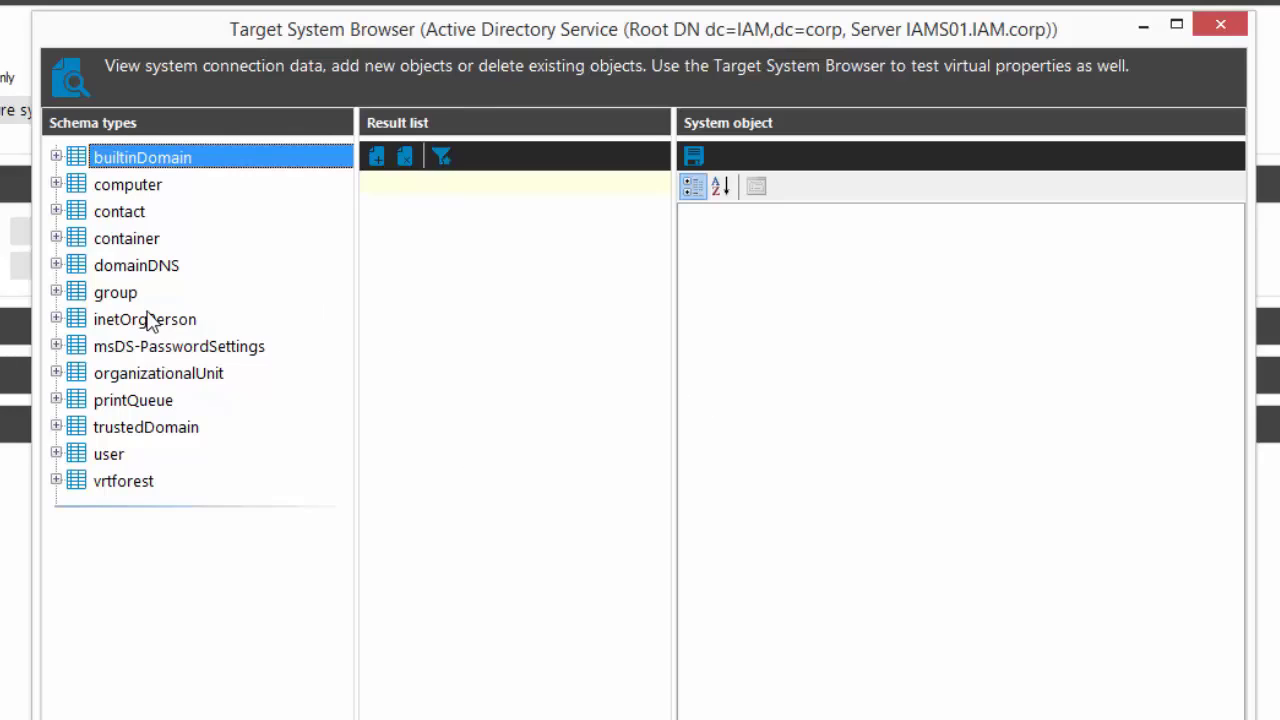
{"action": "left_click", "coordinate": [110, 454]}
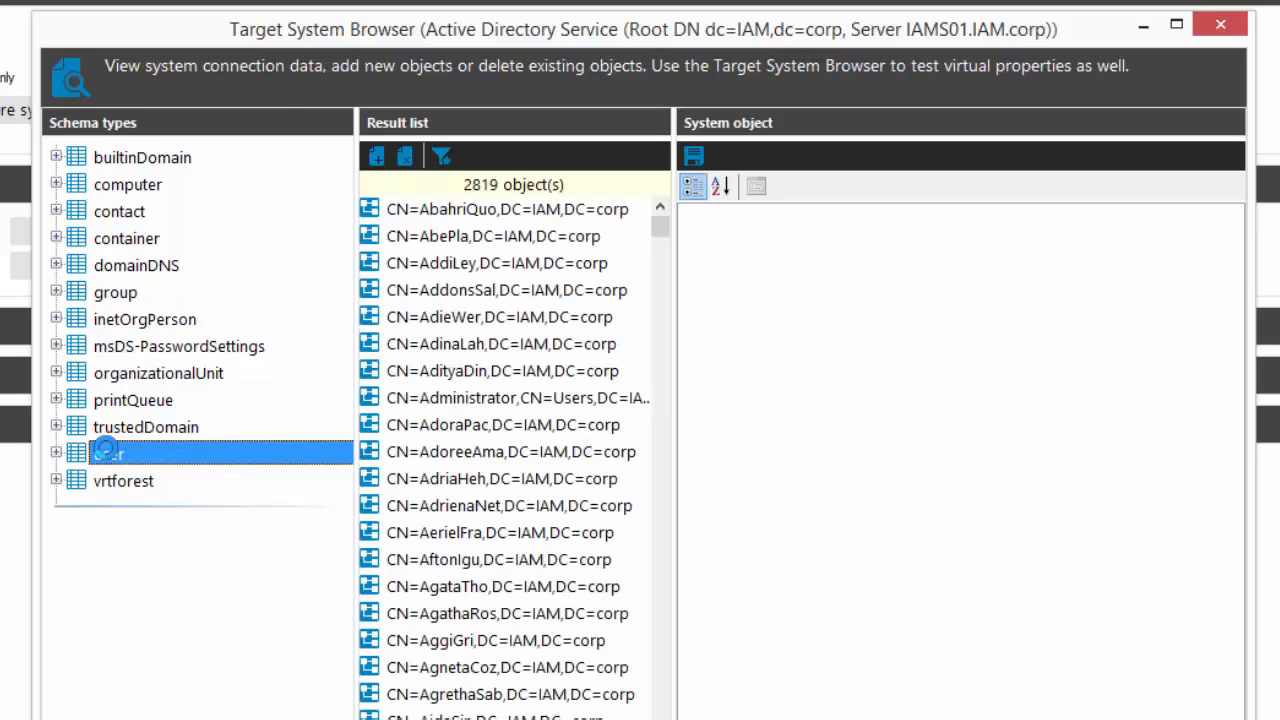
{"action": "left_click", "coordinate": [476, 505]}
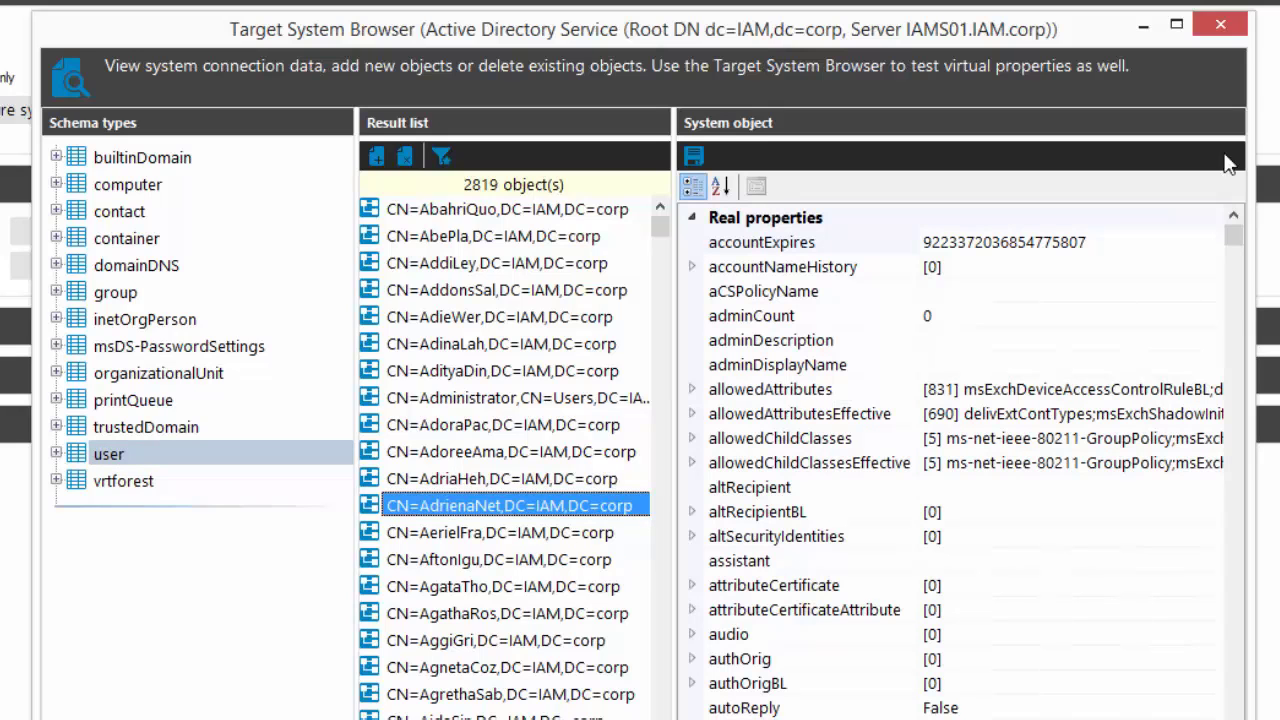
{"action": "left_click_drag", "start_coordinate": [1240, 245], "coordinate": [1238, 712]}
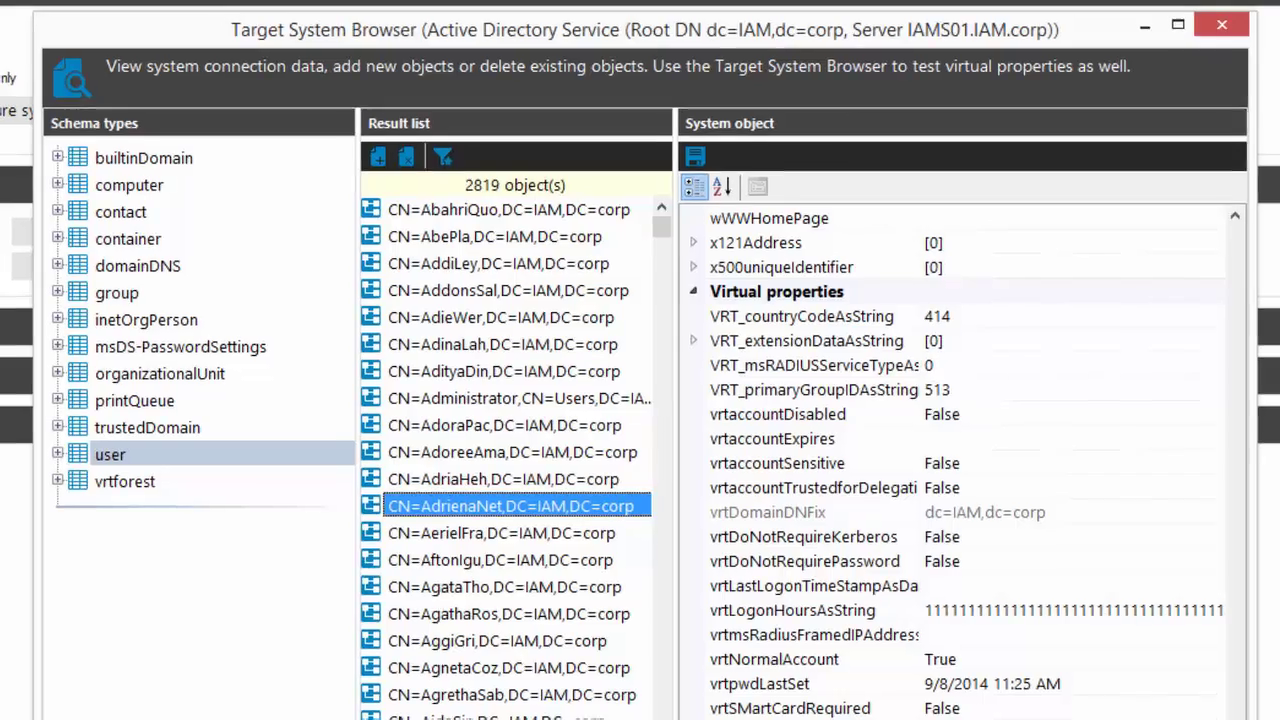
{"action": "key", "text": "Escape"}
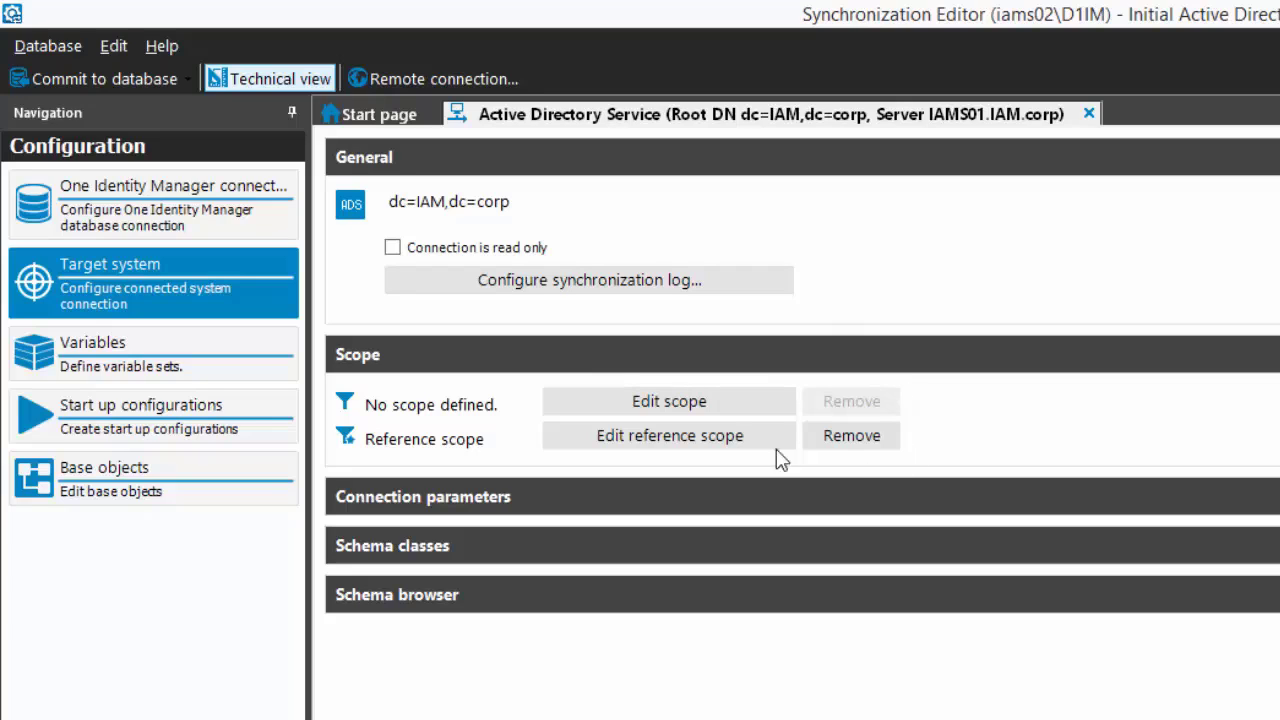
Exclude CN=TPM Devices under dc=IAM from the target system's reference scope
{"action": "left_click", "coordinate": [730, 436]}
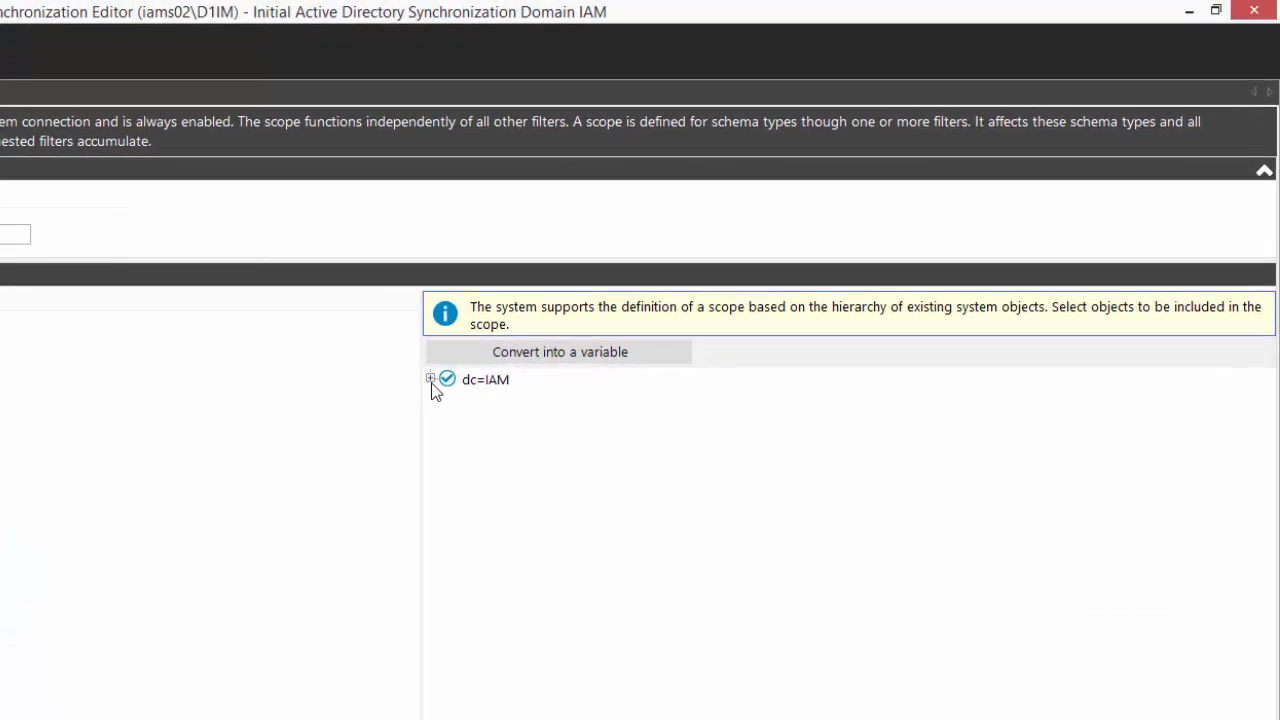
{"action": "left_click", "coordinate": [431, 380]}
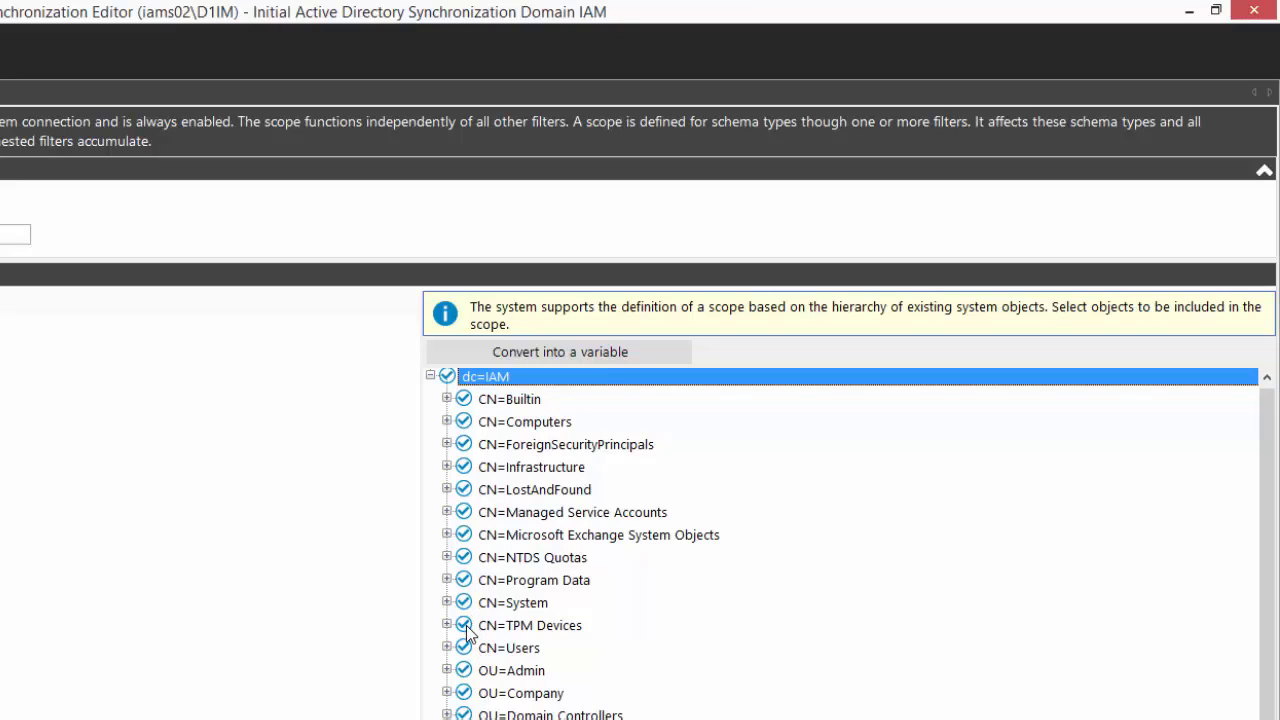
{"action": "left_click", "coordinate": [464, 625]}
{"action": "left_click", "coordinate": [465, 558]}
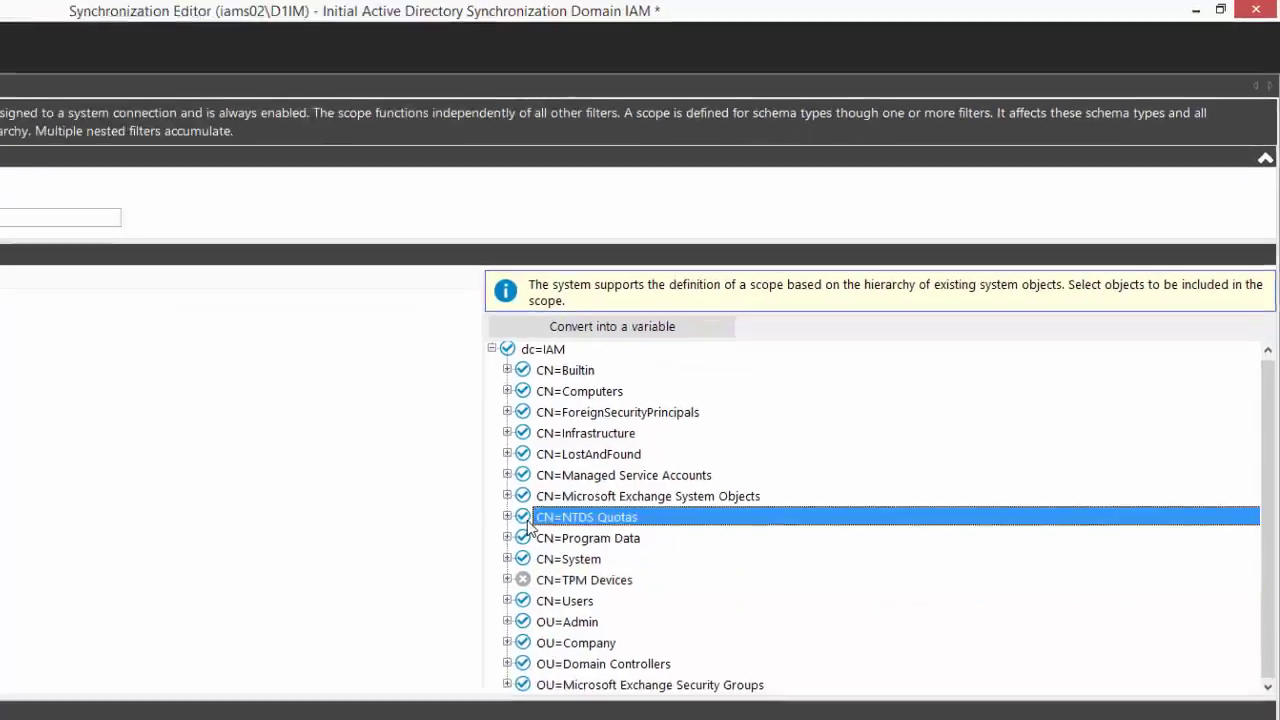
{"action": "left_click", "coordinate": [101, 150]}
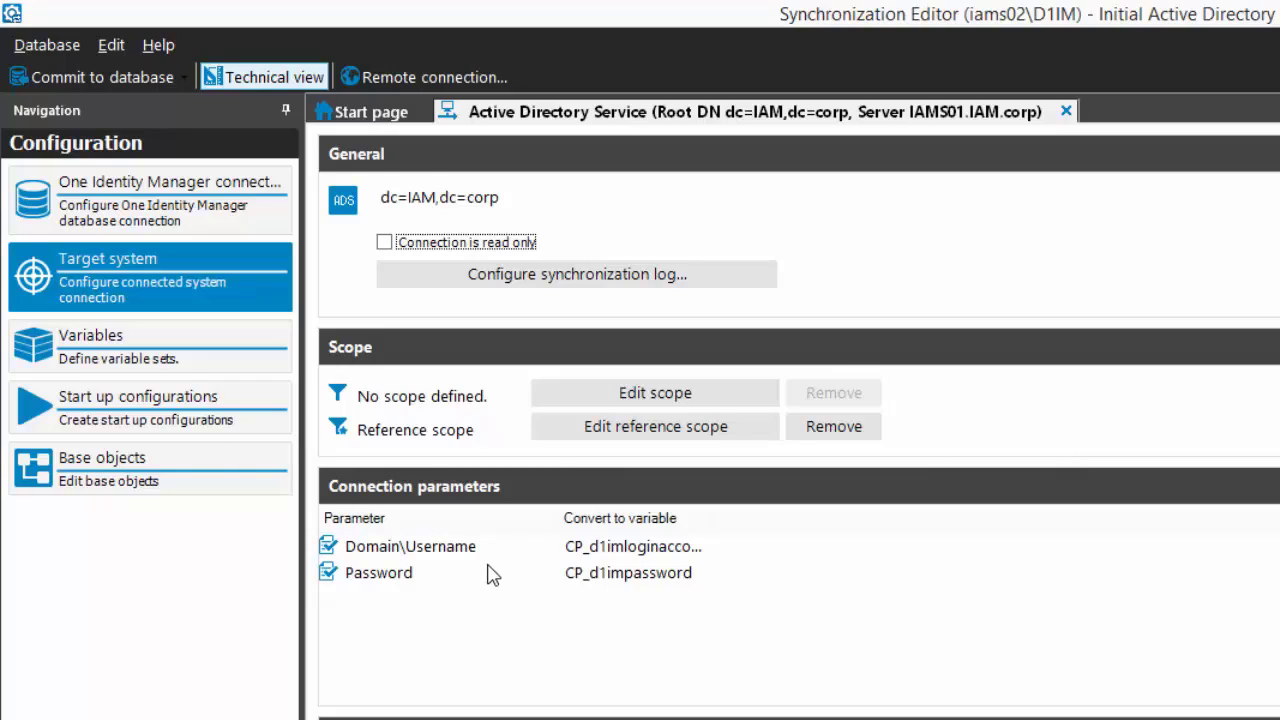
Examine the target system's connection parameters, schema classes and the computer type in the schema browser
{"action": "left_click", "coordinate": [728, 544]}
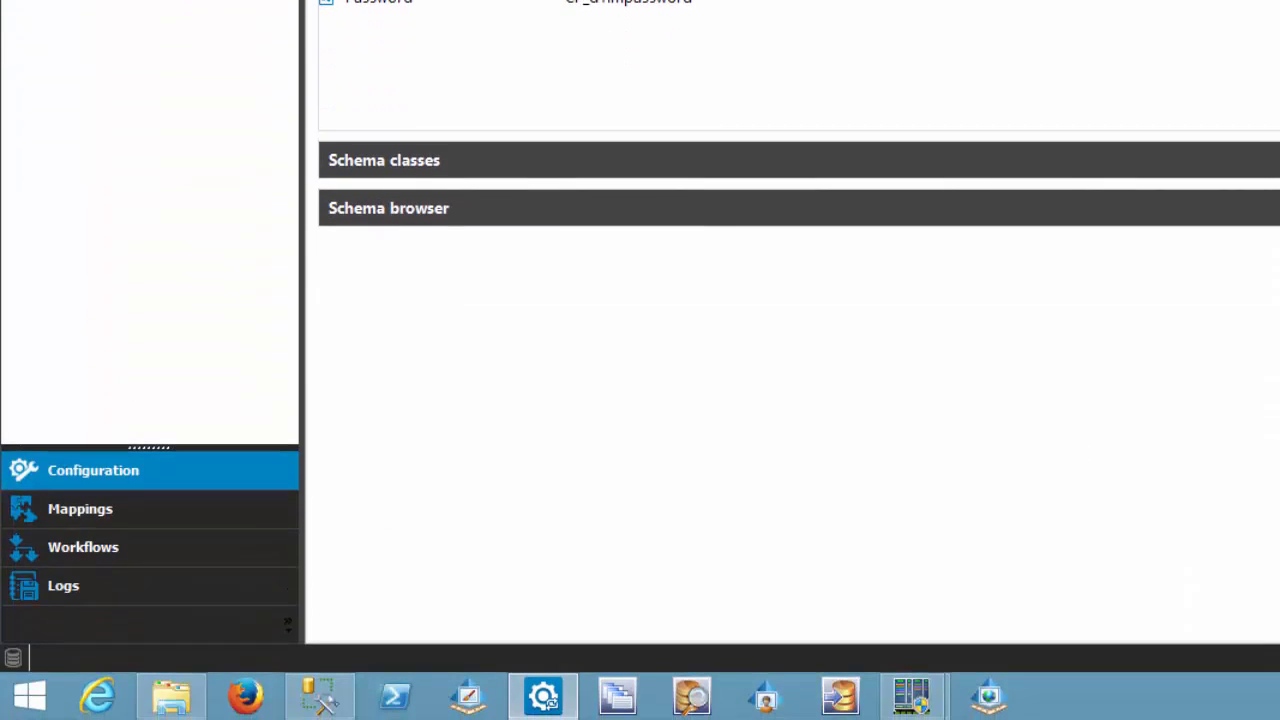
{"action": "left_click", "coordinate": [1275, 160]}
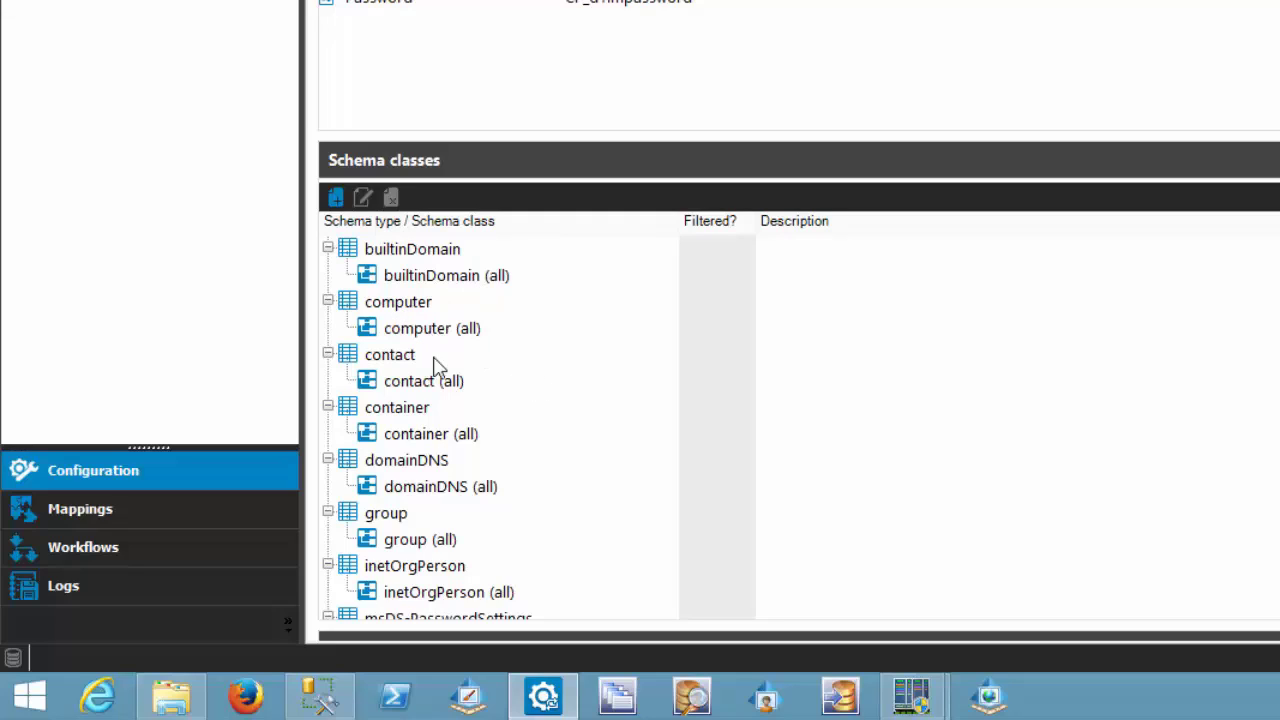
{"action": "left_click", "coordinate": [1276, 160]}
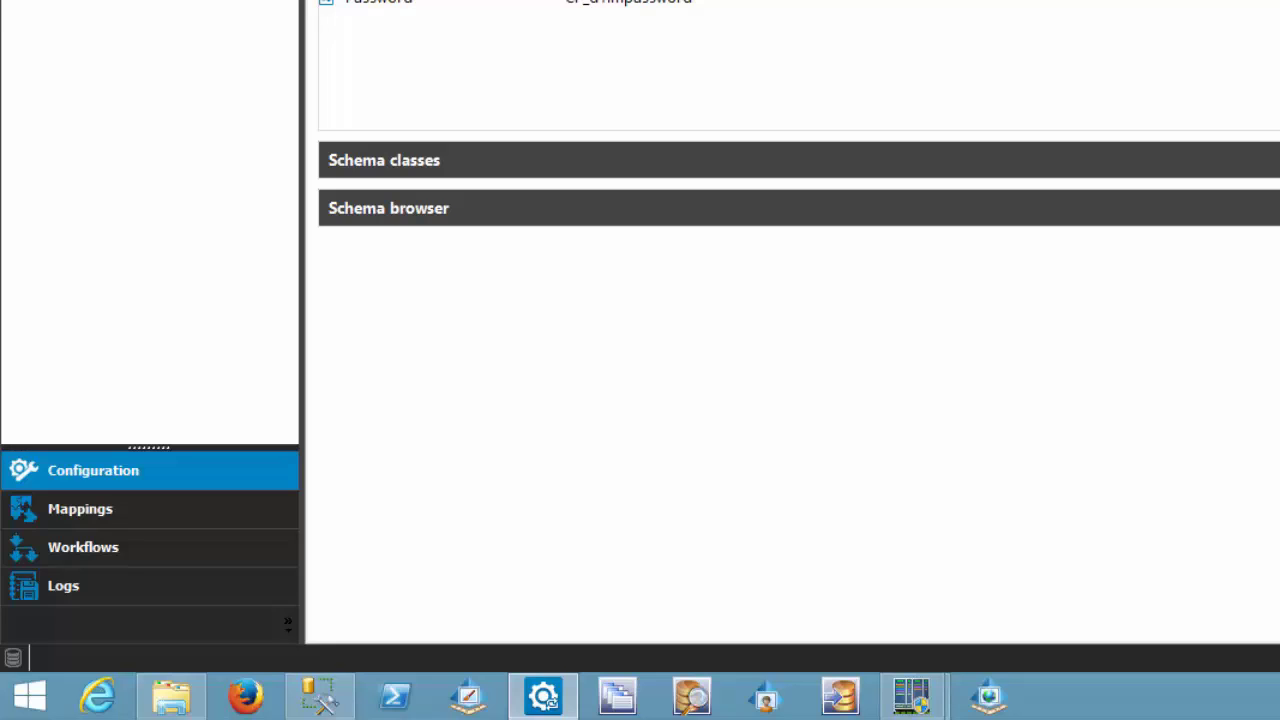
{"action": "left_click", "coordinate": [1276, 208]}
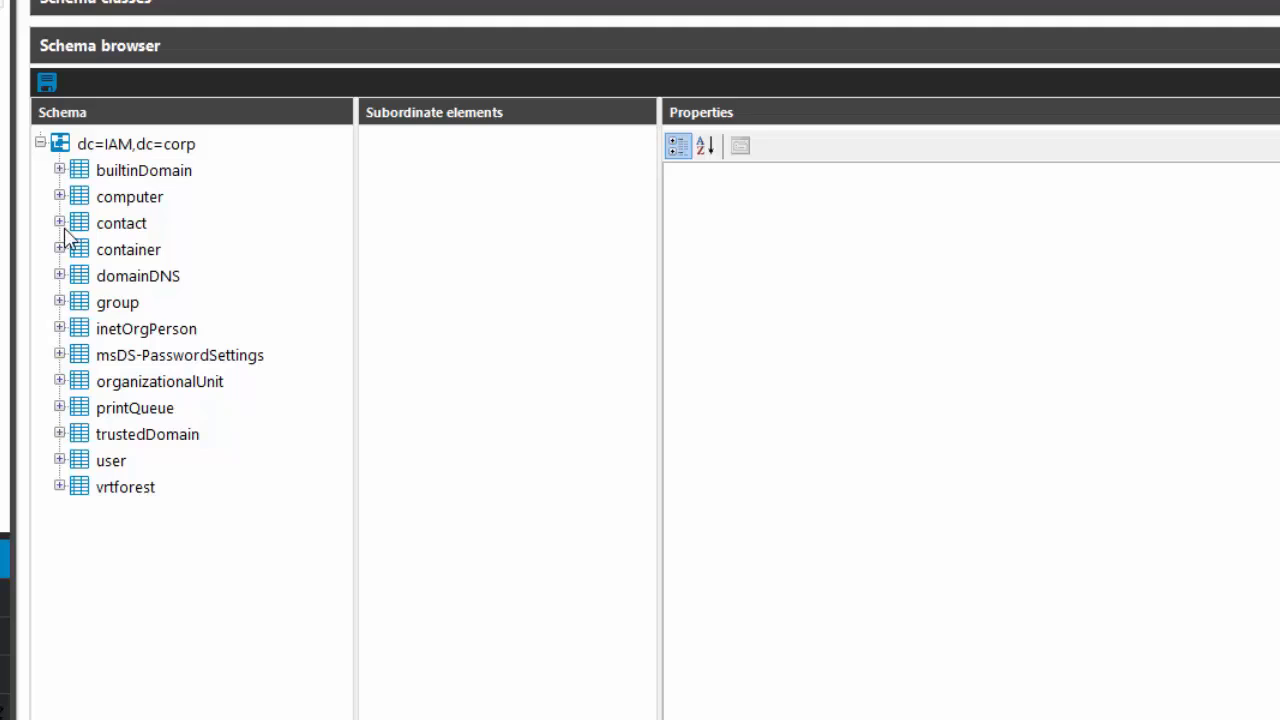
{"action": "left_click", "coordinate": [59, 197]}
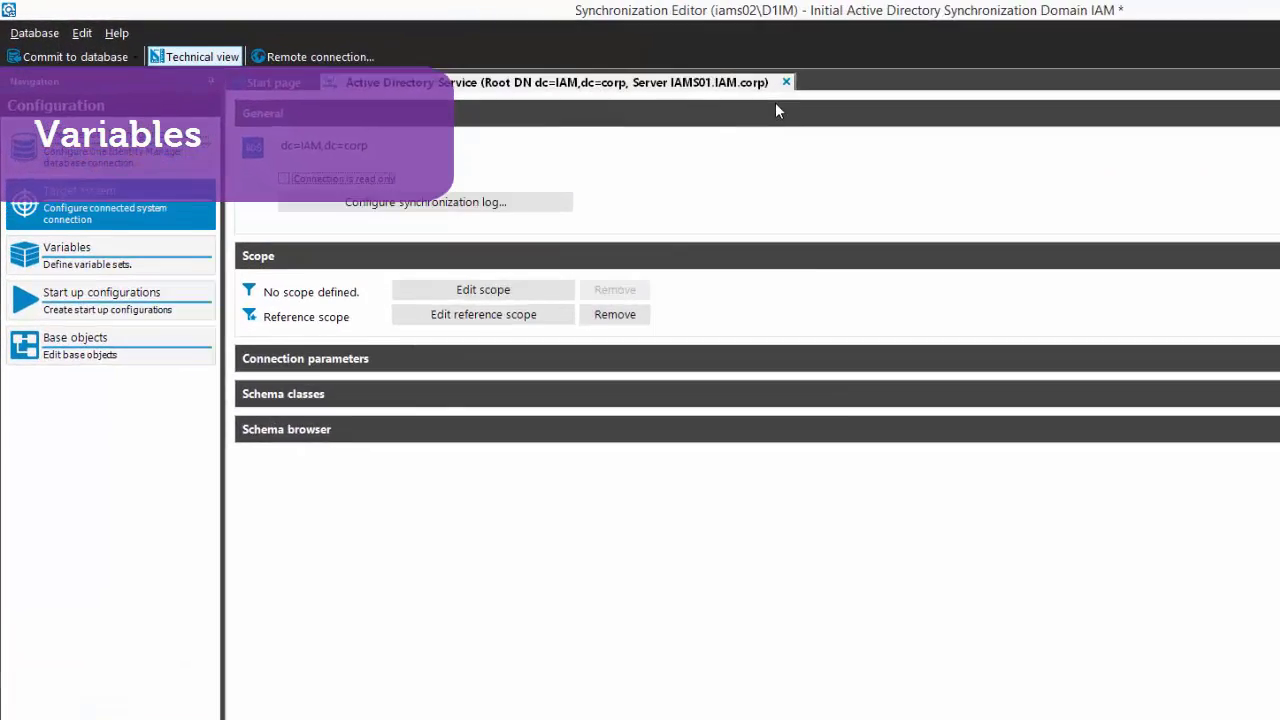
Create a specialized variable set named IAM Domain in the project's variables
{"action": "left_click", "coordinate": [599, 62]}
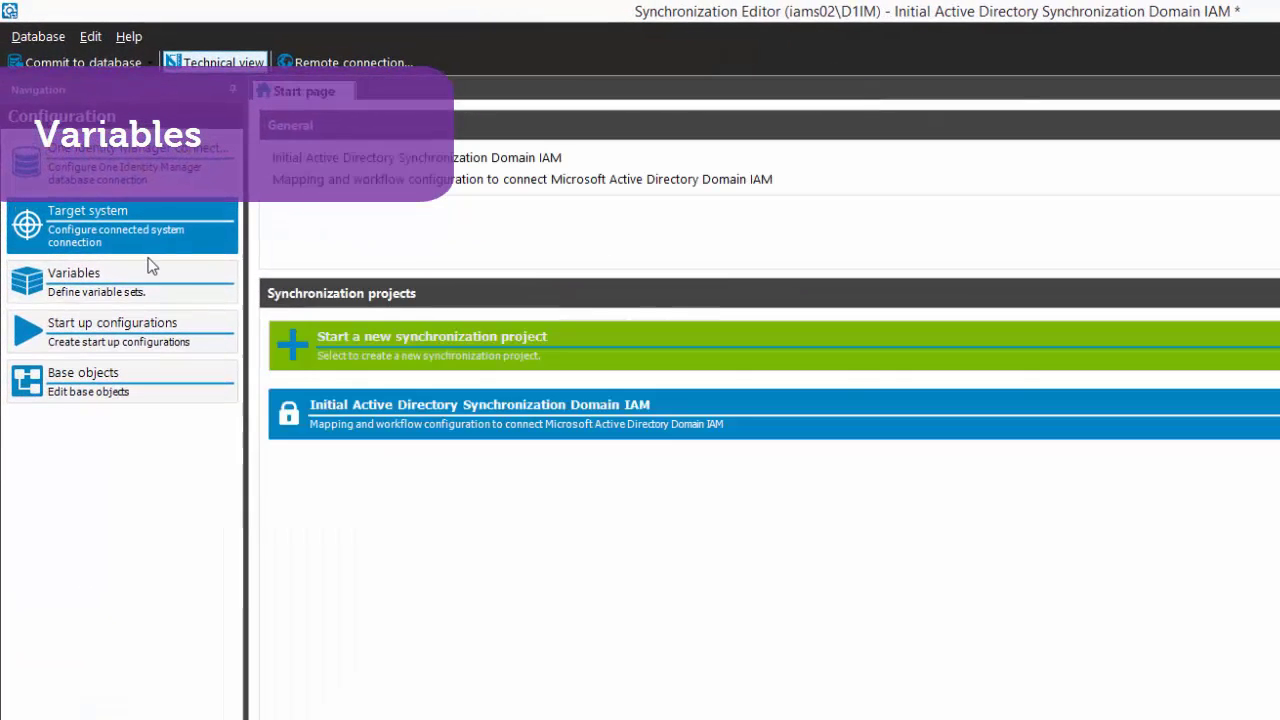
{"action": "left_click", "coordinate": [92, 195]}
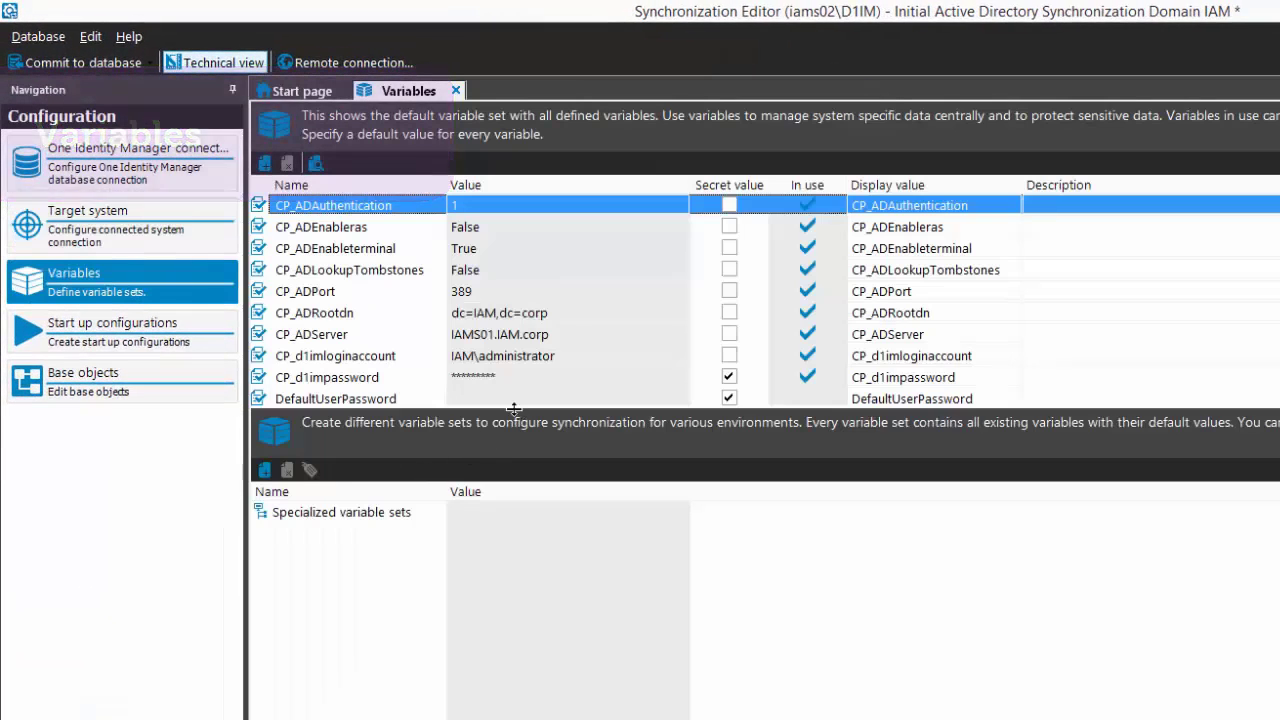
{"action": "left_click_drag", "start_coordinate": [519, 406], "coordinate": [520, 511]}
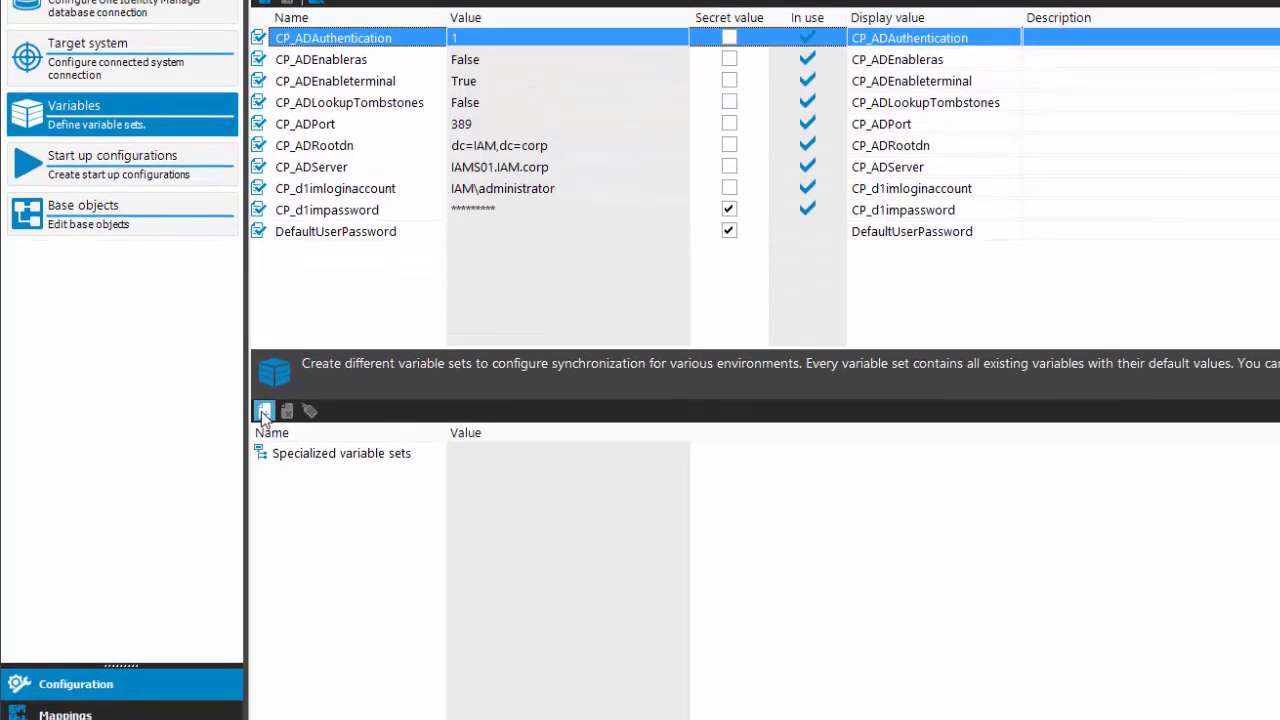
{"action": "left_click", "coordinate": [261, 411]}
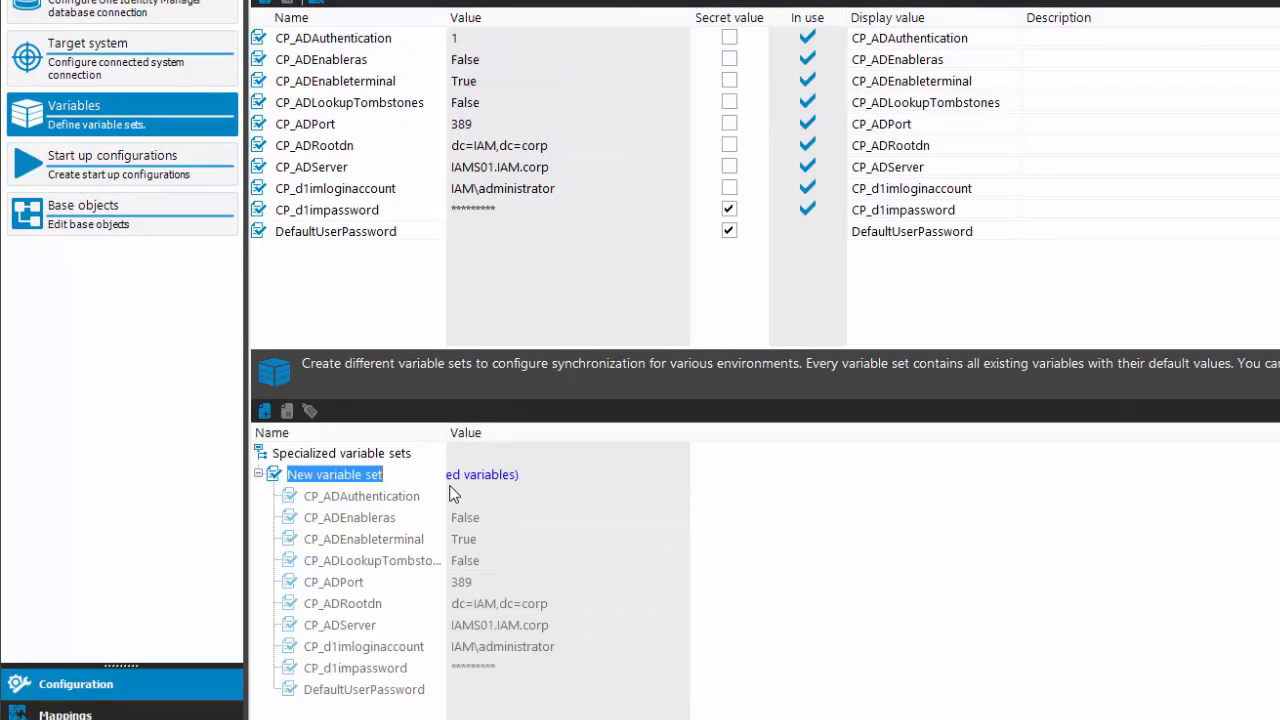
{"action": "type", "text": "IAM Domain"}
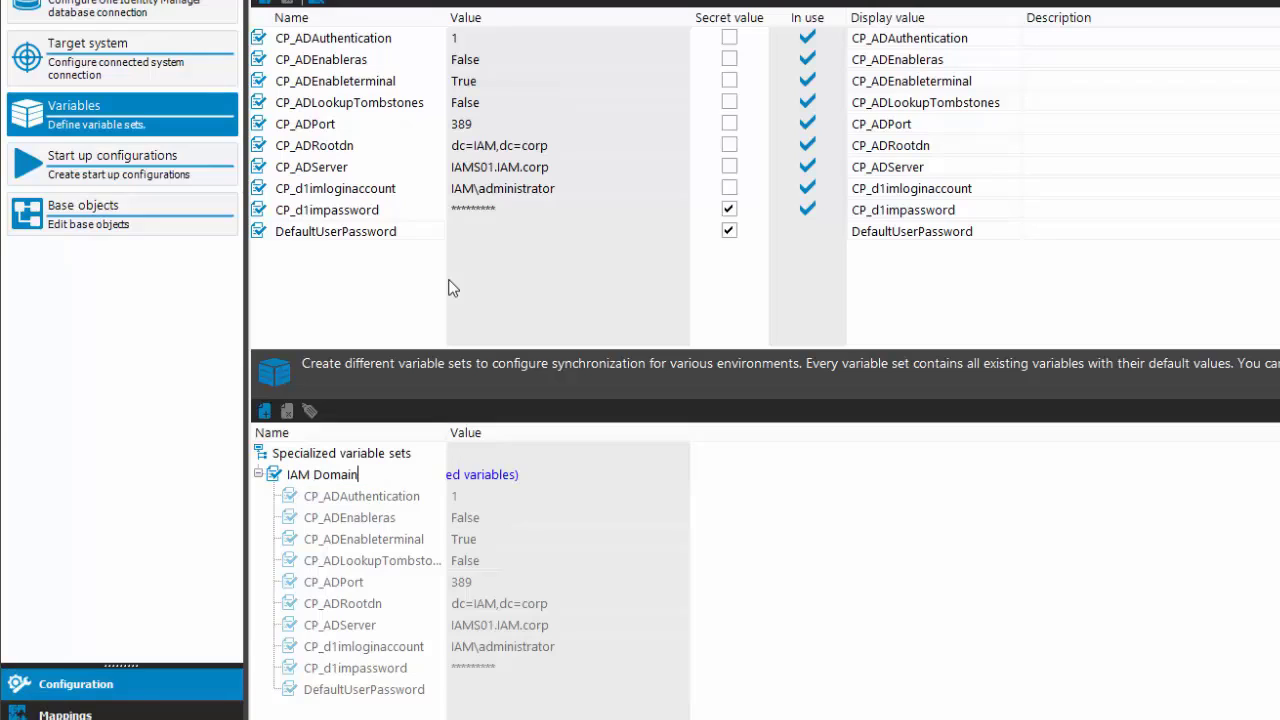
{"action": "left_click", "coordinate": [440, 452]}
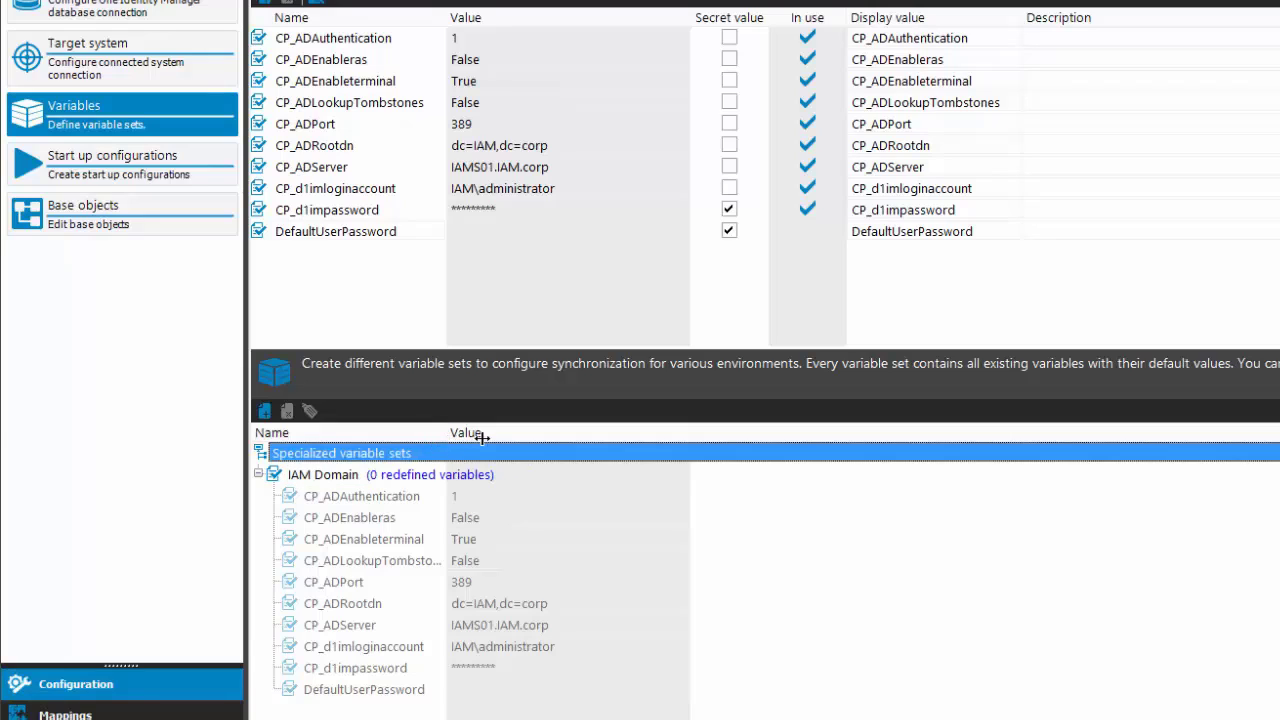
Redefine CP_ADEnableterminal as False in the IAM Domain variable set
{"action": "left_click_drag", "start_coordinate": [482, 437], "coordinate": [628, 437]}
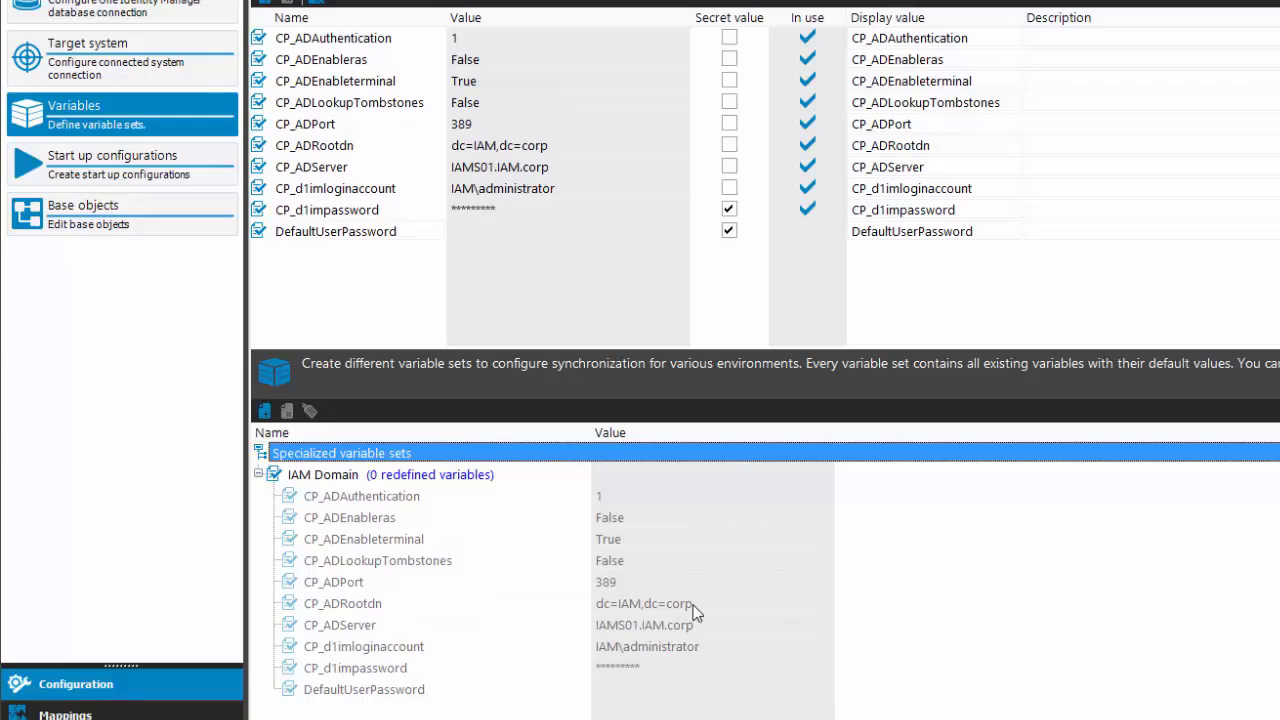
{"action": "left_click", "coordinate": [664, 540]}
{"action": "left_click_drag", "start_coordinate": [665, 539], "coordinate": [336, 470]}
{"action": "type", "text": "False"}
{"action": "key", "text": "Return"}
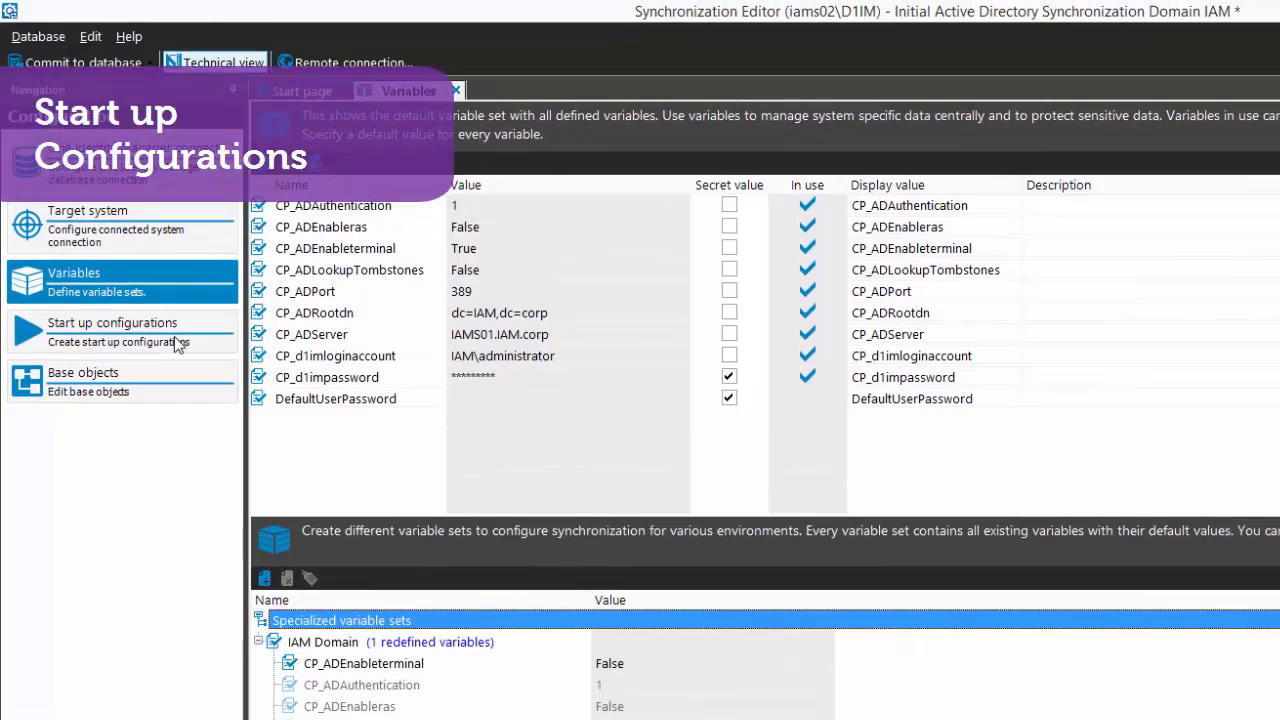
Edit the Initial Synchronization start up configuration to use the IAM Domain variable set
{"action": "left_click", "coordinate": [176, 342]}
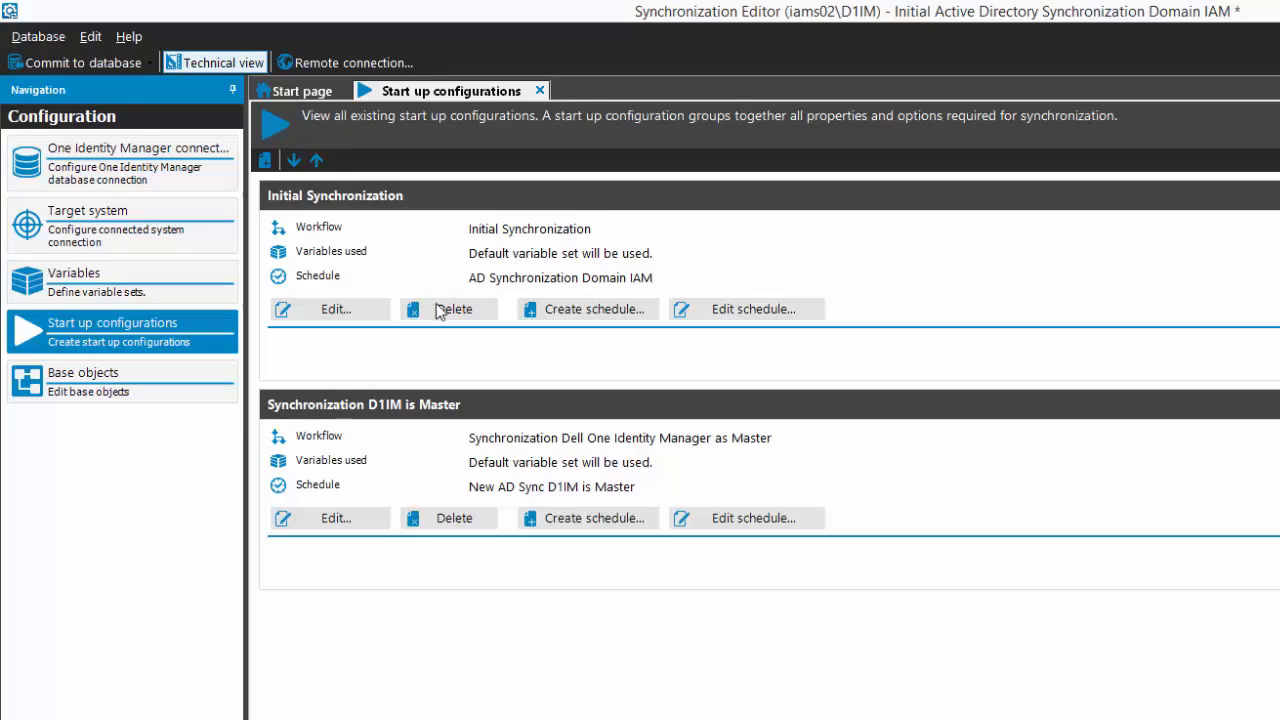
{"action": "left_click", "coordinate": [337, 312]}
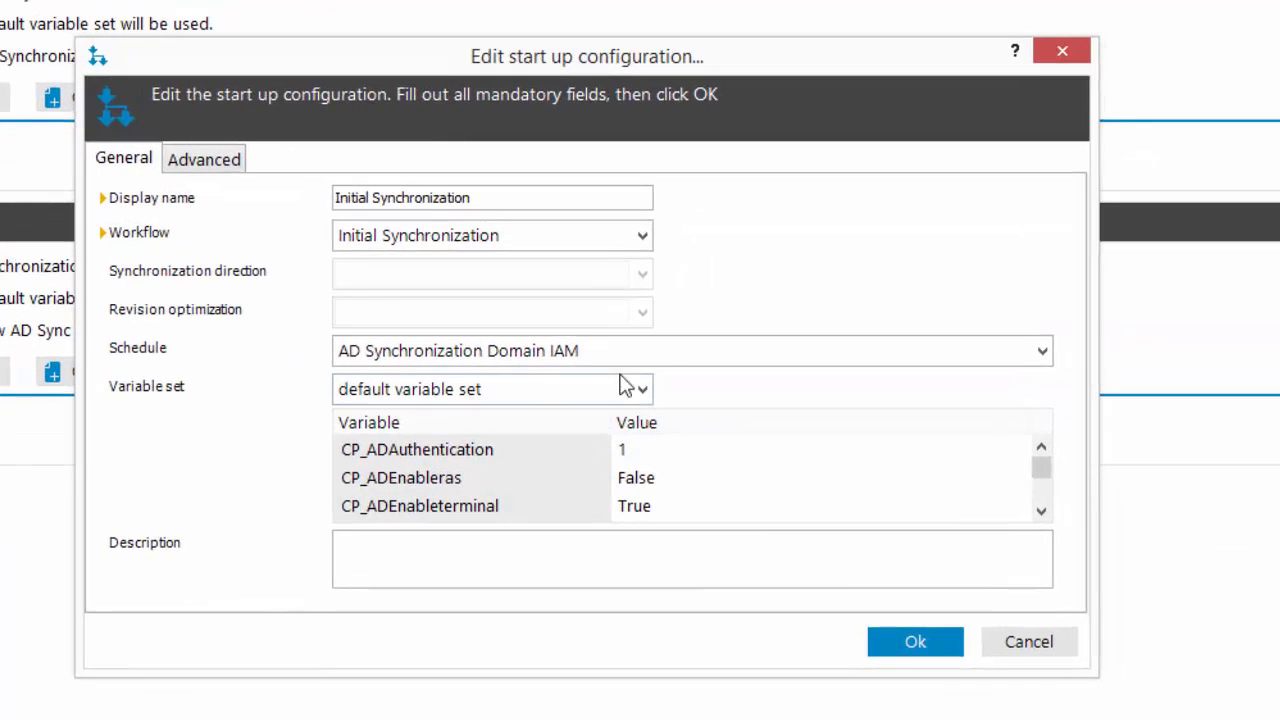
{"action": "left_click", "coordinate": [698, 266]}
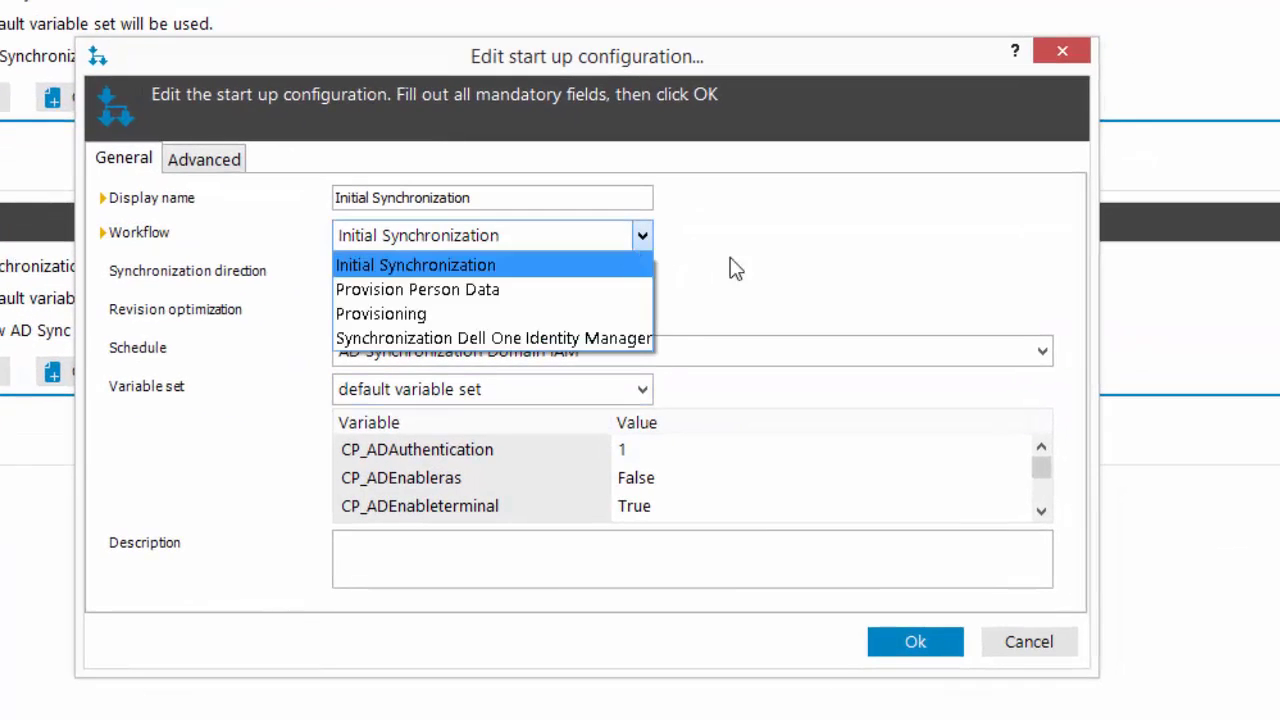
{"action": "left_click", "coordinate": [783, 288]}
{"action": "left_click", "coordinate": [642, 389]}
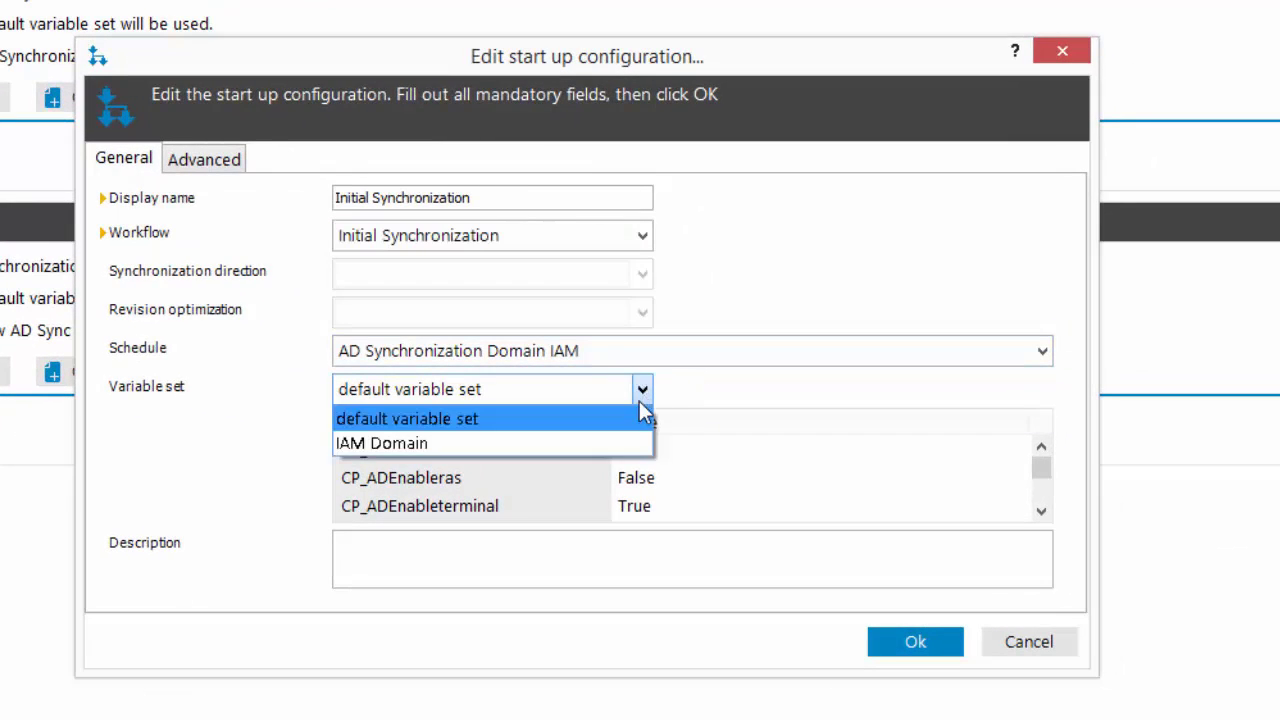
{"action": "left_click", "coordinate": [625, 447]}
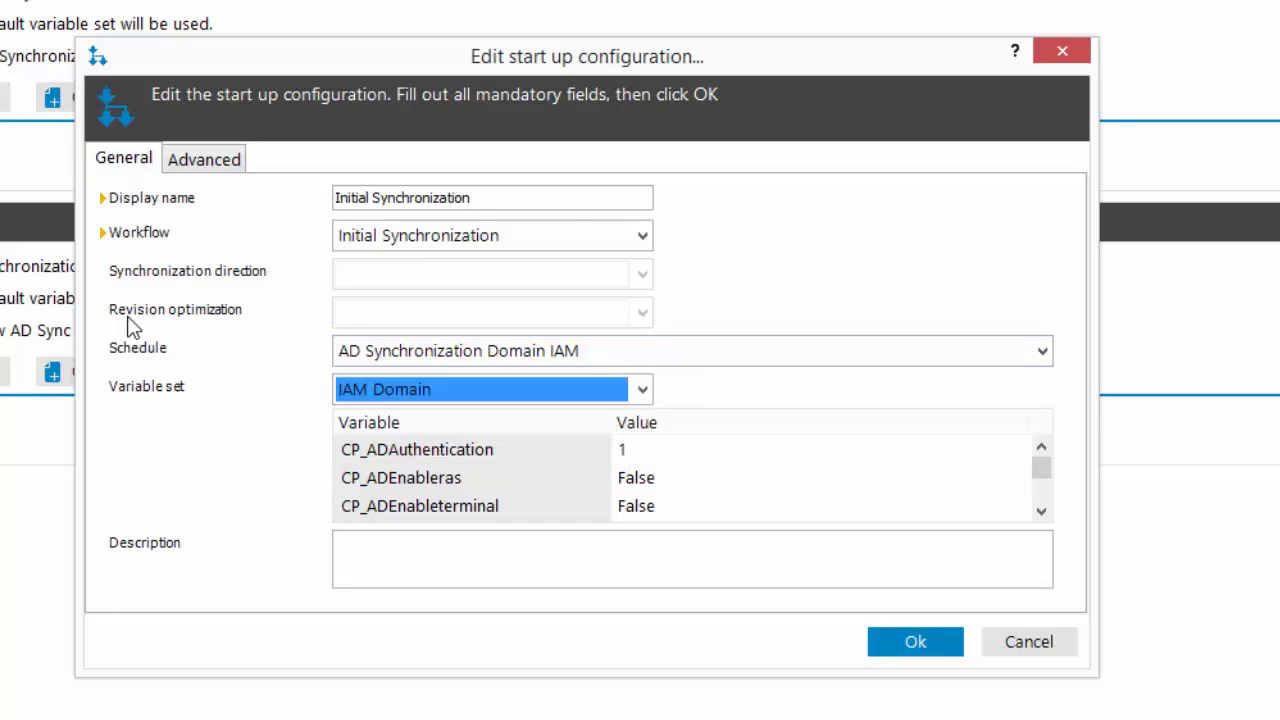
Confirm the start up configuration edit and view the IAM base object in the project's base objects
{"action": "left_click", "coordinate": [930, 641]}
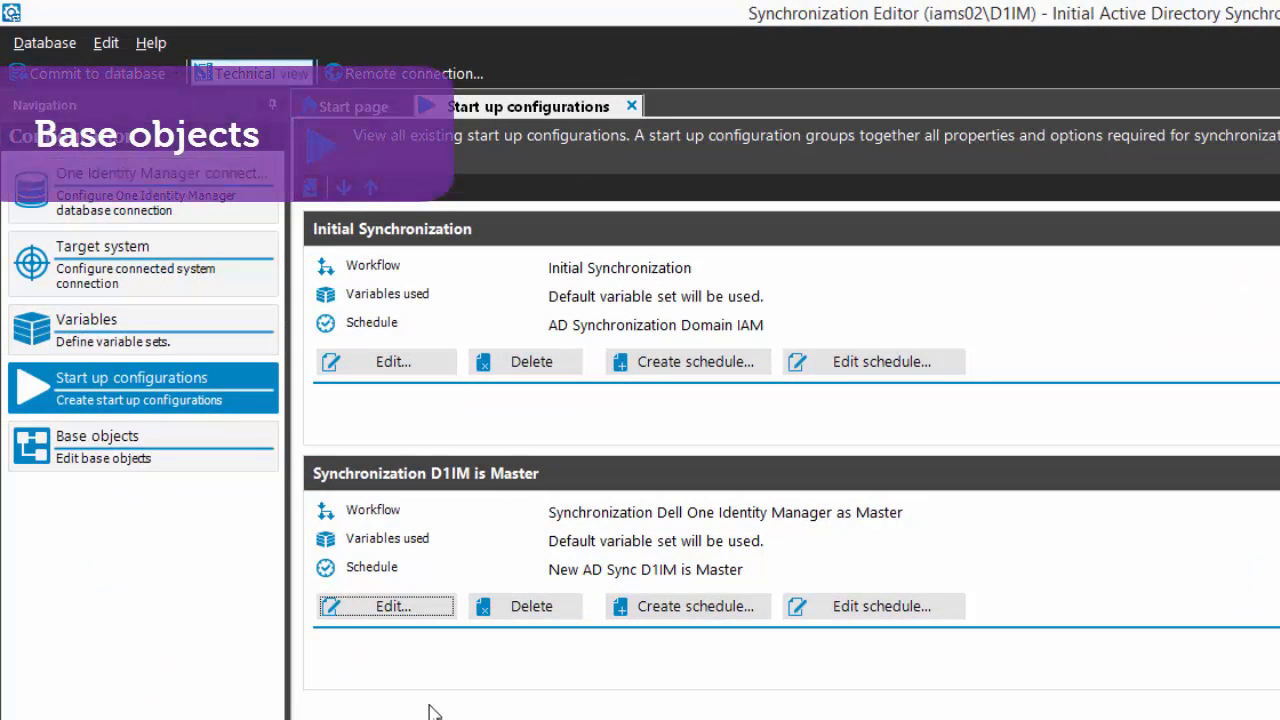
{"action": "left_click", "coordinate": [105, 460]}
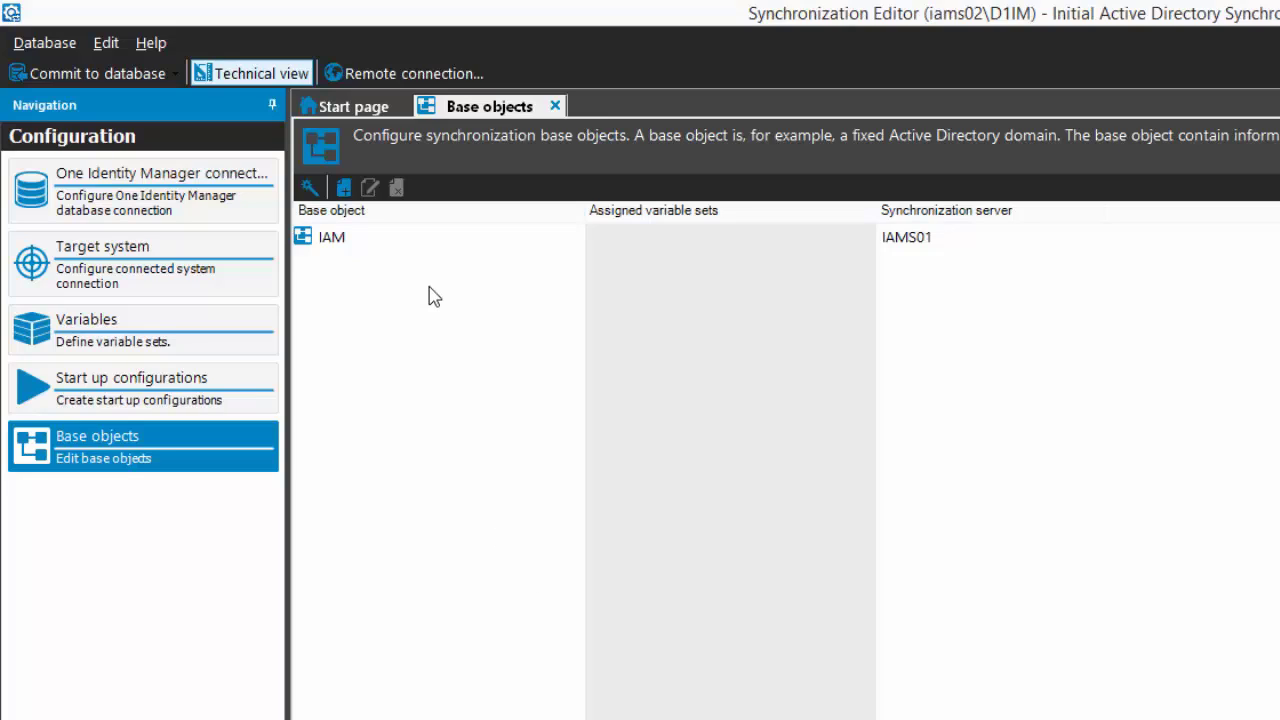
{"action": "left_click", "coordinate": [345, 245]}
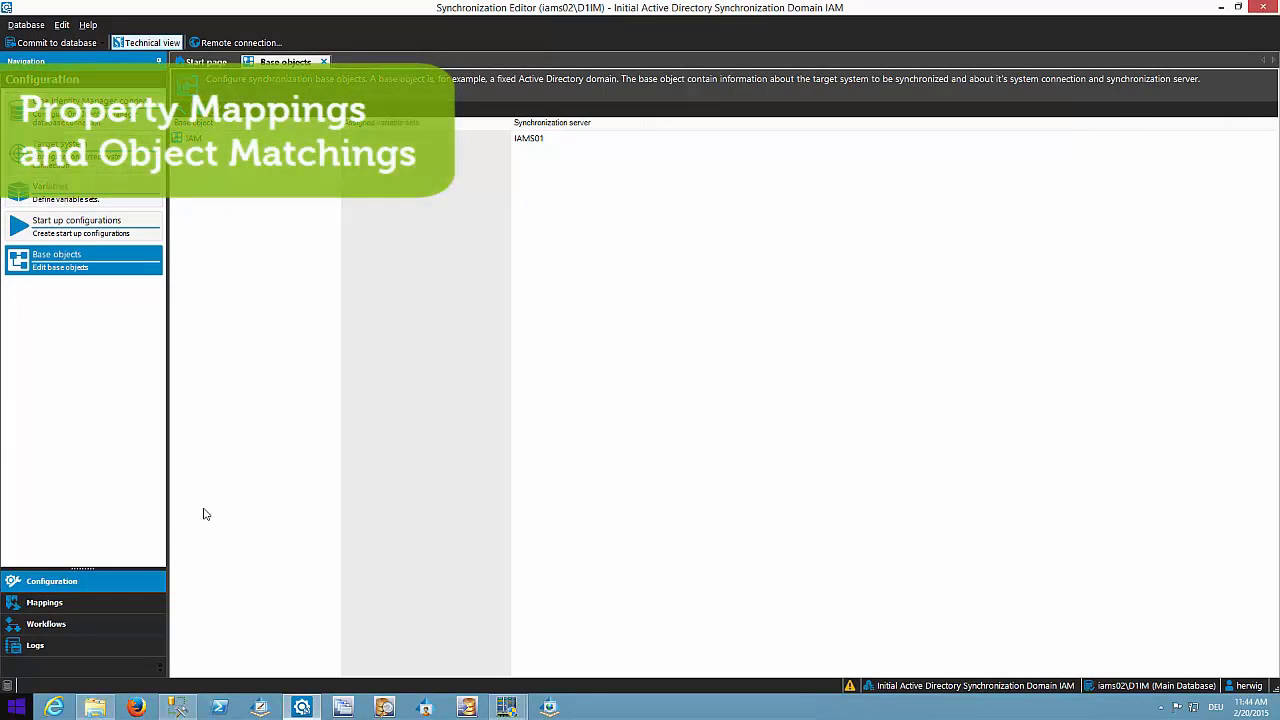
Close the base objects view and open the container mapping
{"action": "left_click", "coordinate": [110, 602]}
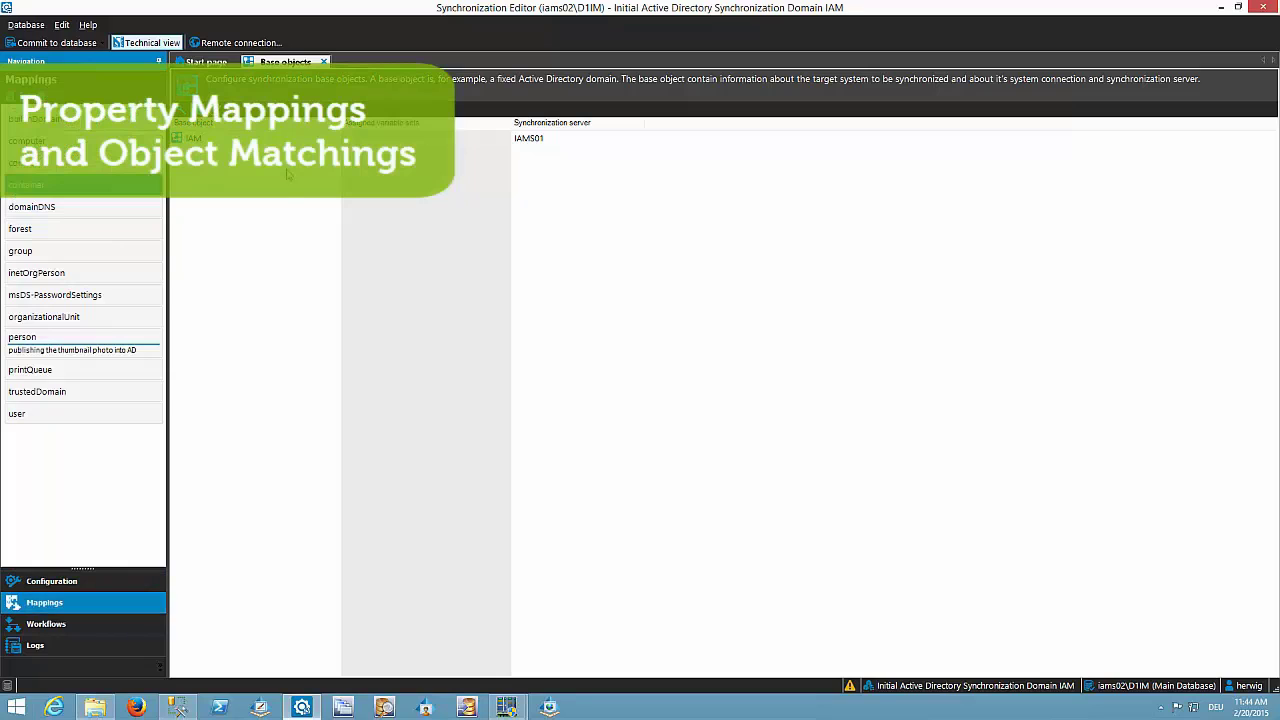
{"action": "left_click", "coordinate": [324, 62]}
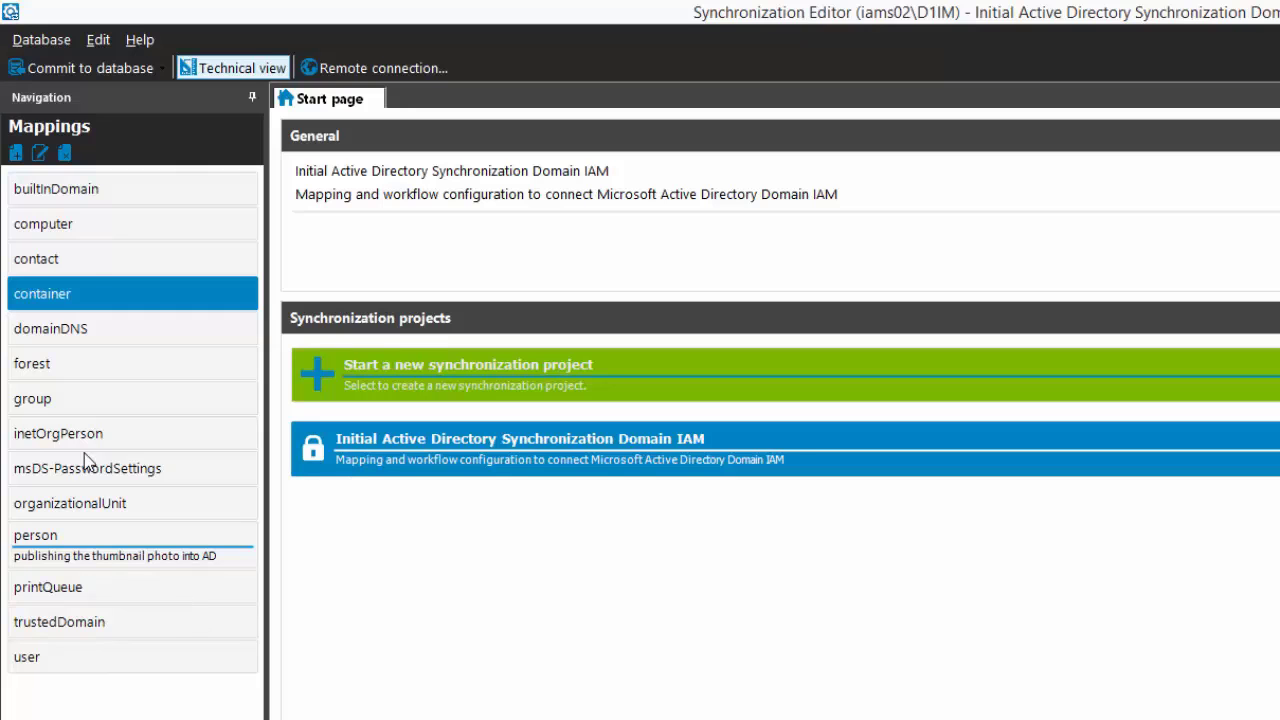
{"action": "double_click", "coordinate": [151, 297]}
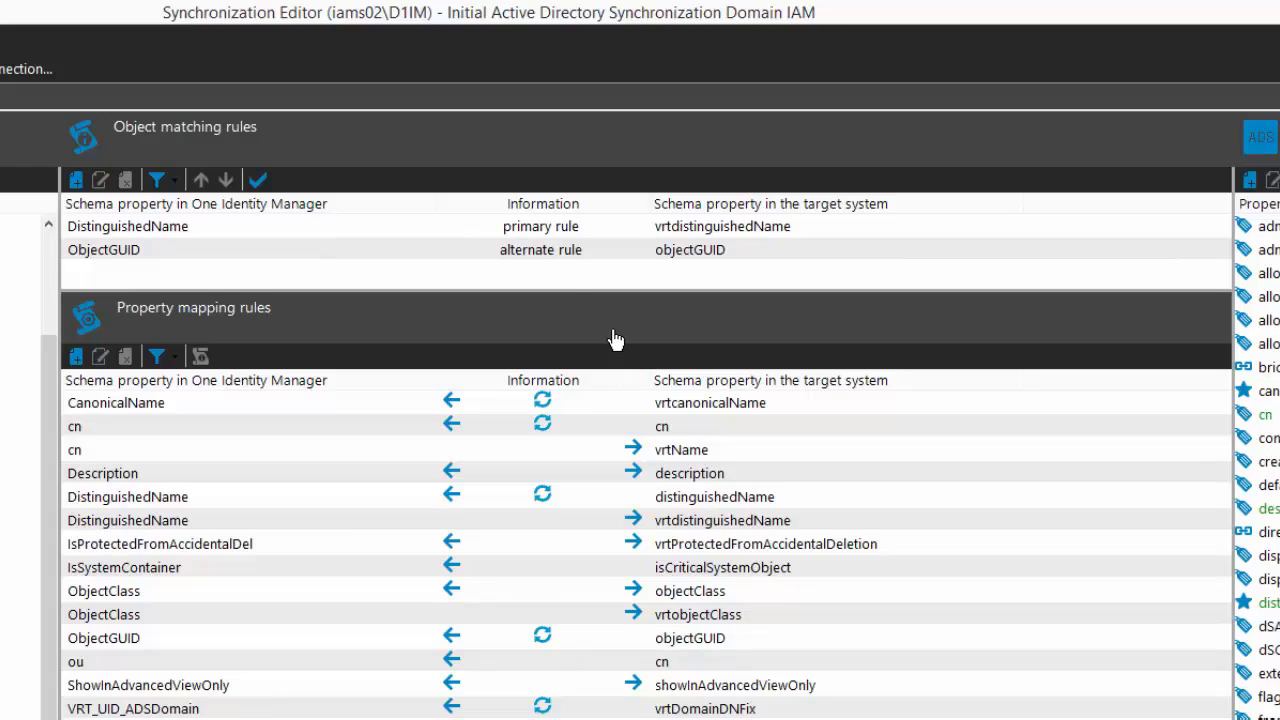
Examine the container mapping's primary object matching rule between DistinguishedName and vrtdistinguishedName
{"action": "left_click", "coordinate": [532, 234]}
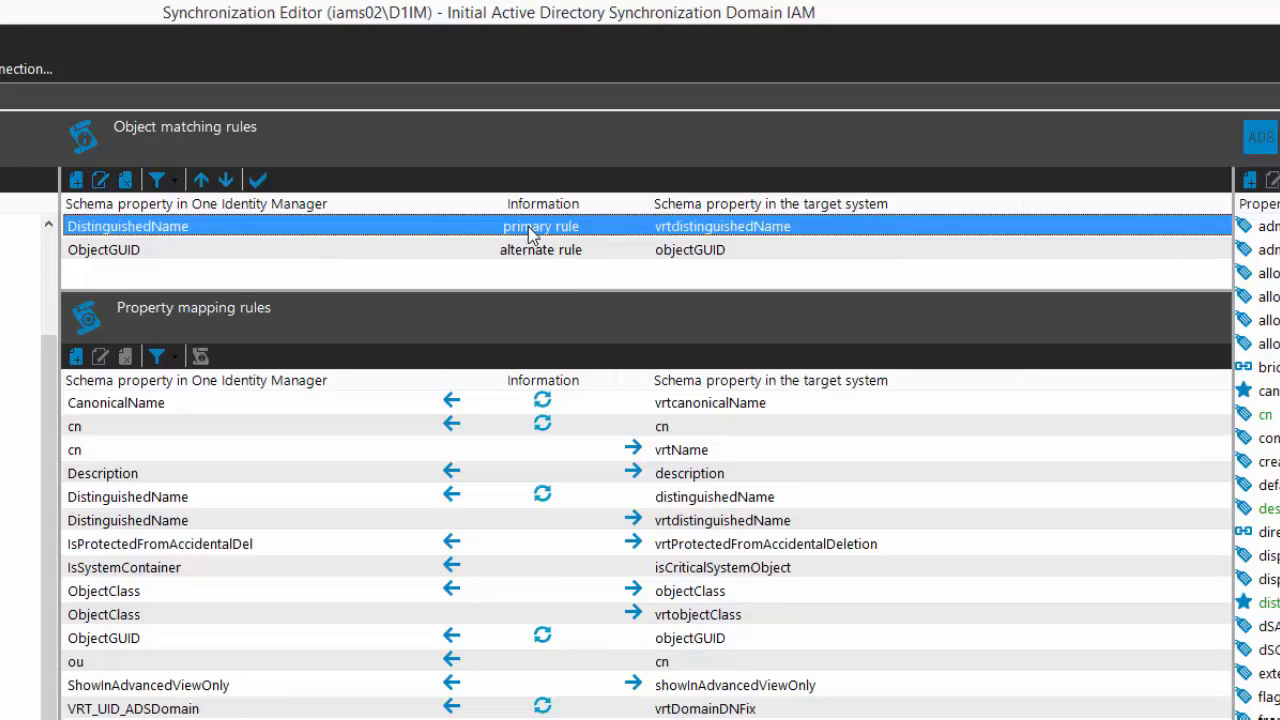
{"action": "double_click", "coordinate": [529, 228]}
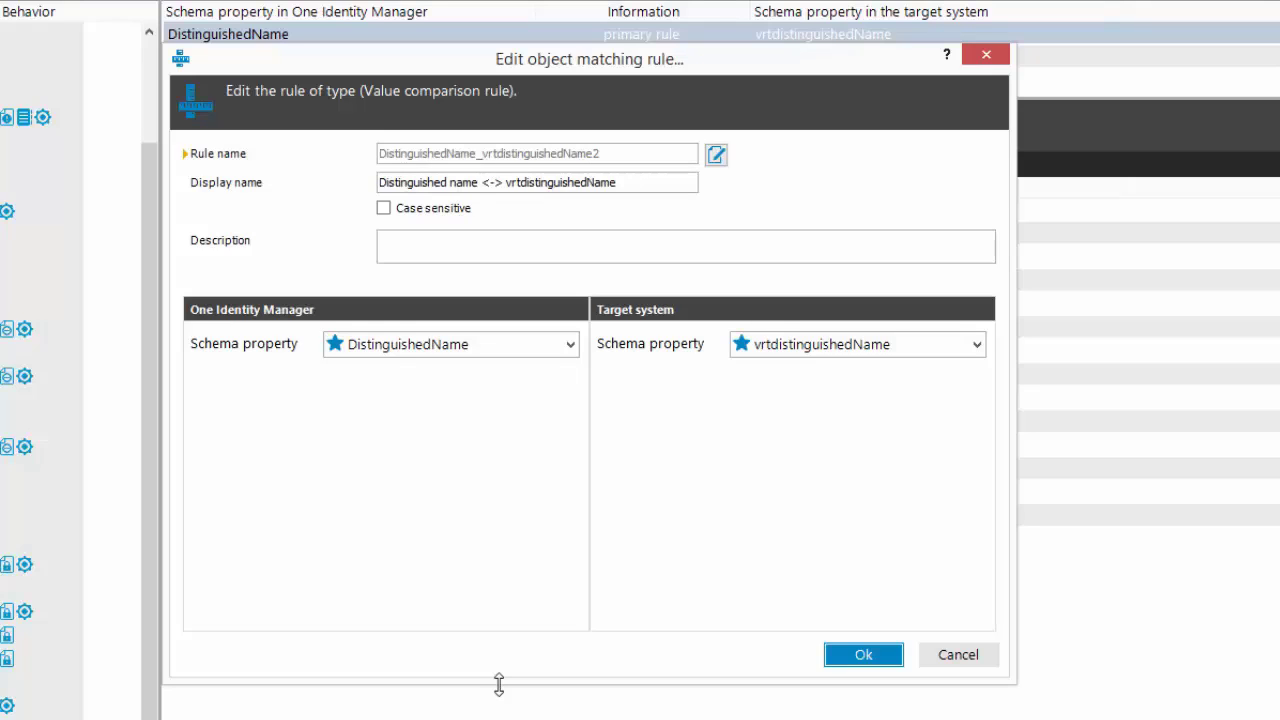
{"action": "left_click", "coordinate": [884, 656]}
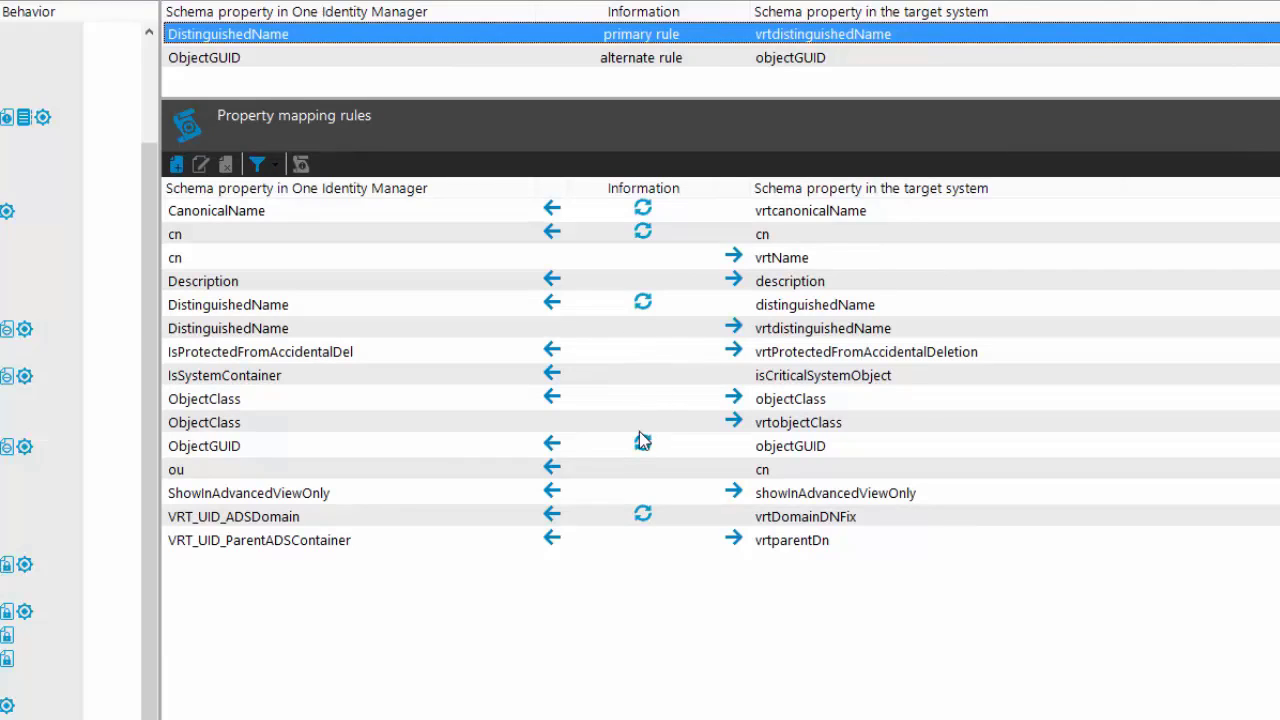
Try the One Identity Manager is master preset on the Description property mapping rule and discard the edit
{"action": "double_click", "coordinate": [657, 284]}
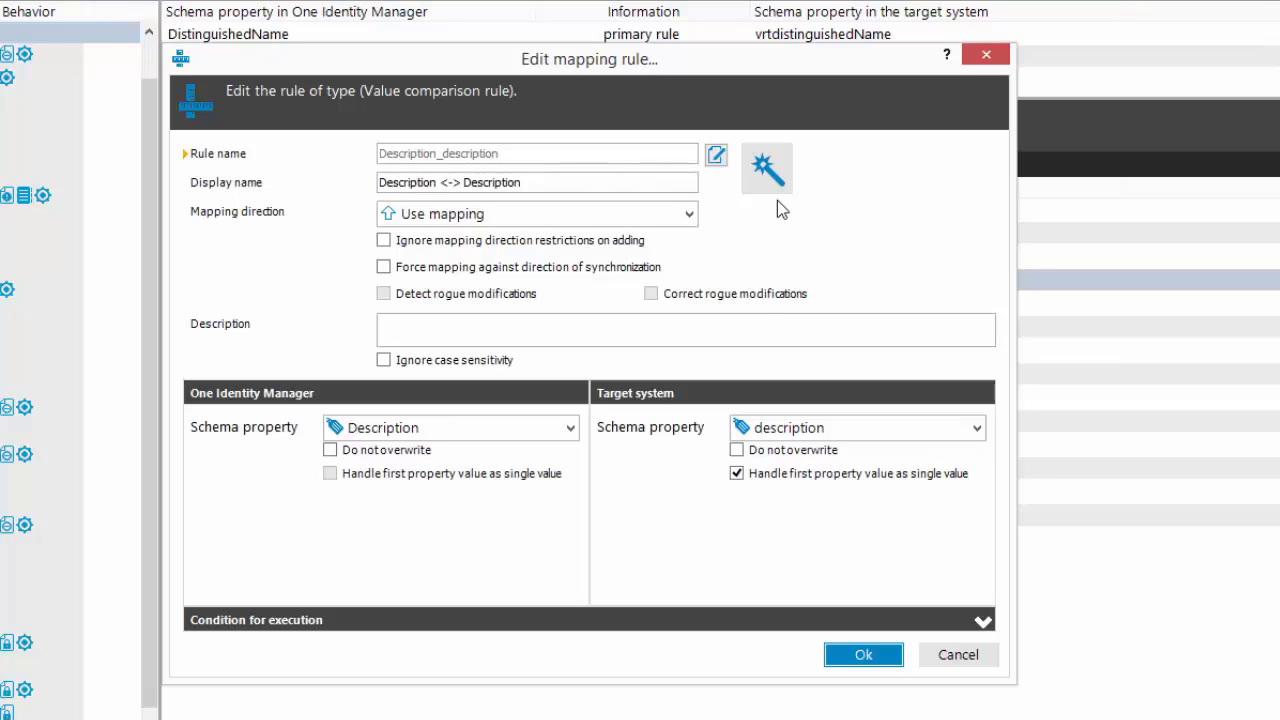
{"action": "left_click", "coordinate": [768, 176]}
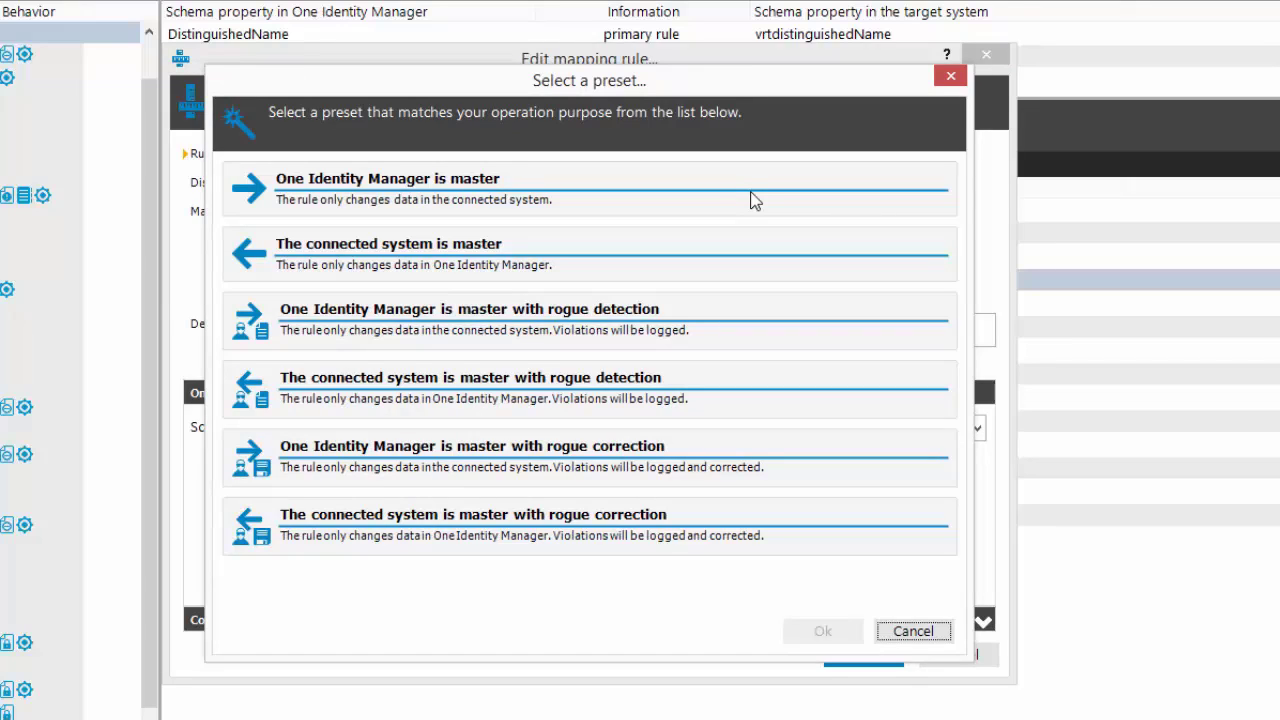
{"action": "left_click", "coordinate": [614, 196]}
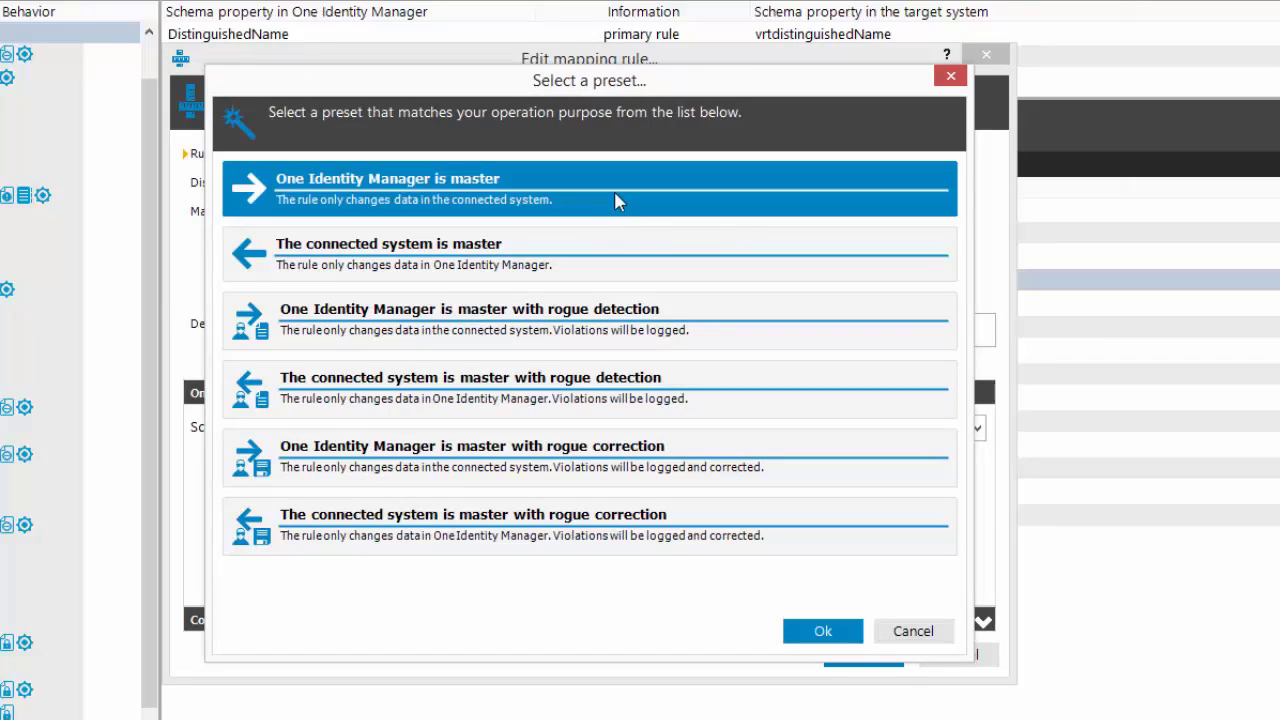
{"action": "left_click", "coordinate": [817, 631]}
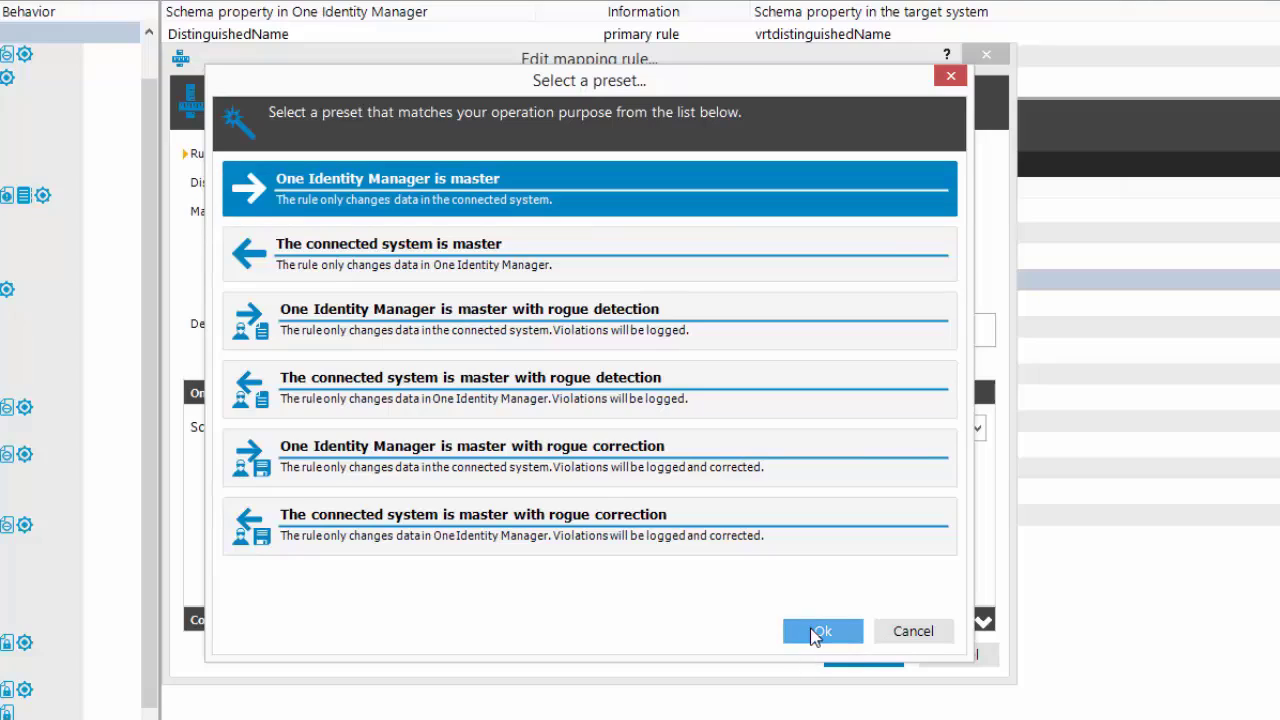
{"action": "left_click", "coordinate": [978, 662]}
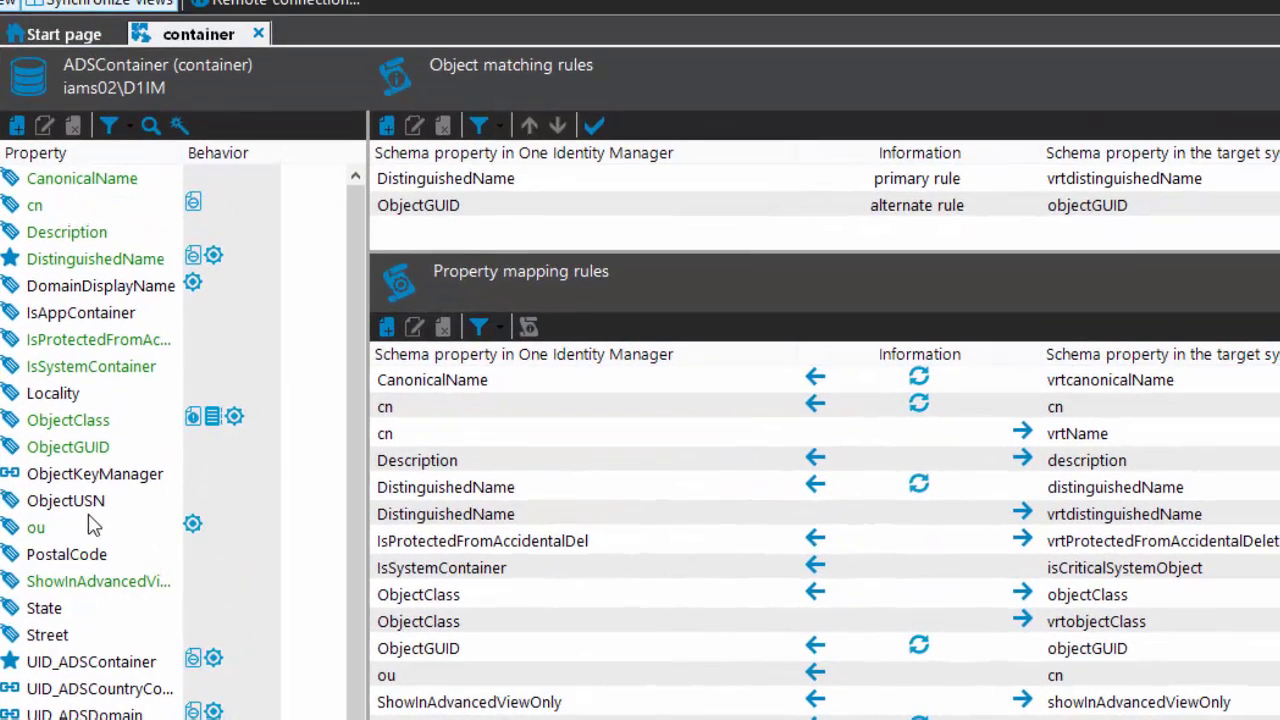
Examine the State and VRT_UID_ADSDomain schema properties of ADSContainer, including the key resolution settings of VRT_UID_ADSDomain
{"action": "scroll", "coordinate": [86, 474], "scroll_direction": "down", "scroll_amount": 2}
{"action": "left_click", "coordinate": [88, 470]}
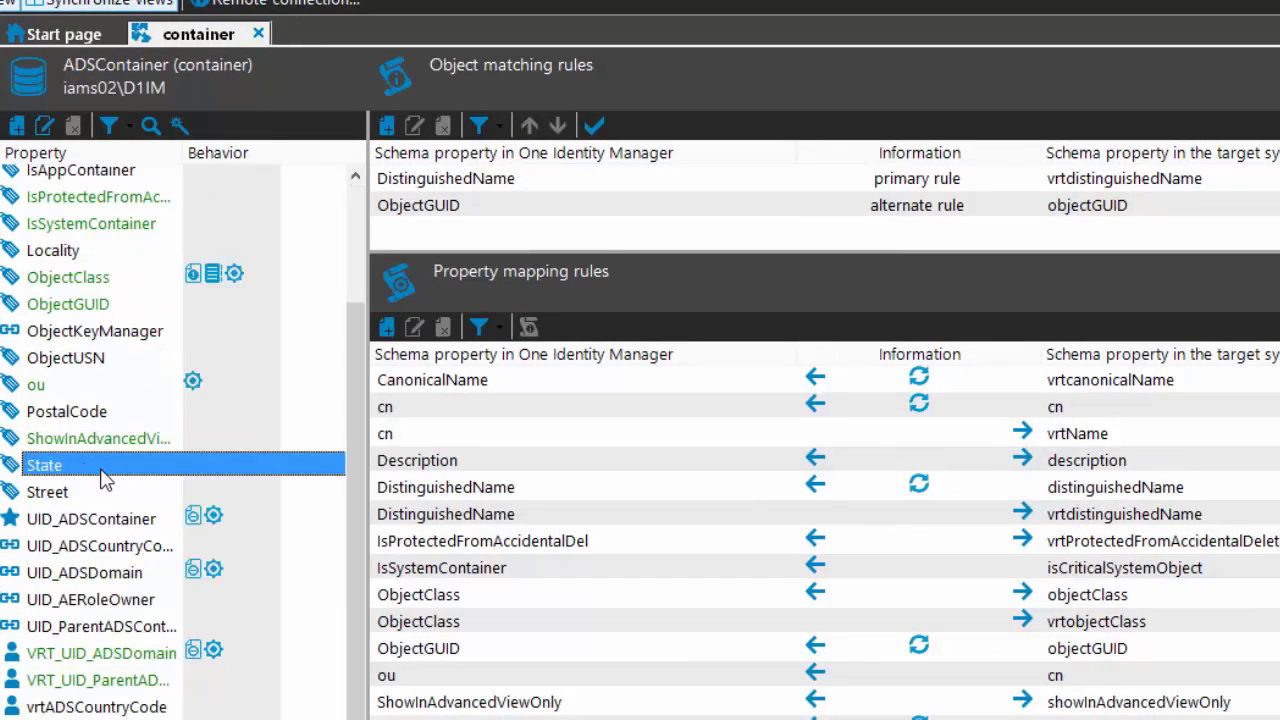
{"action": "double_click", "coordinate": [104, 472]}
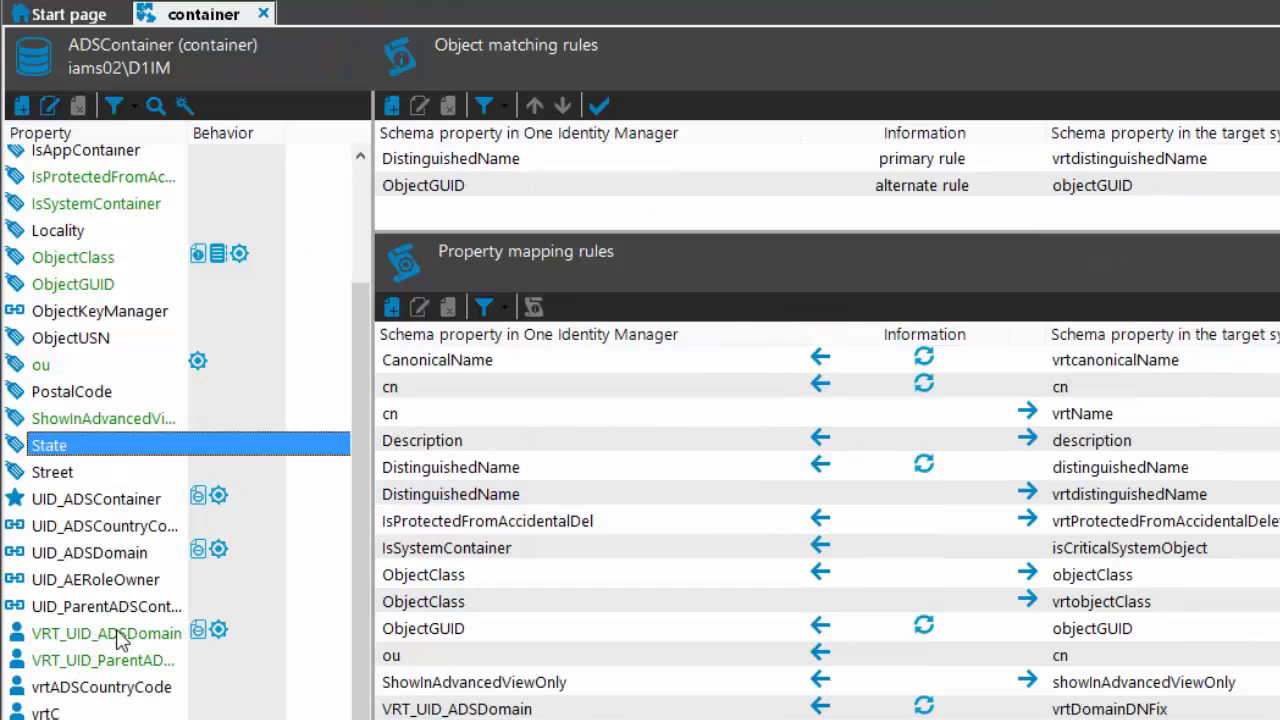
{"action": "left_click", "coordinate": [106, 633]}
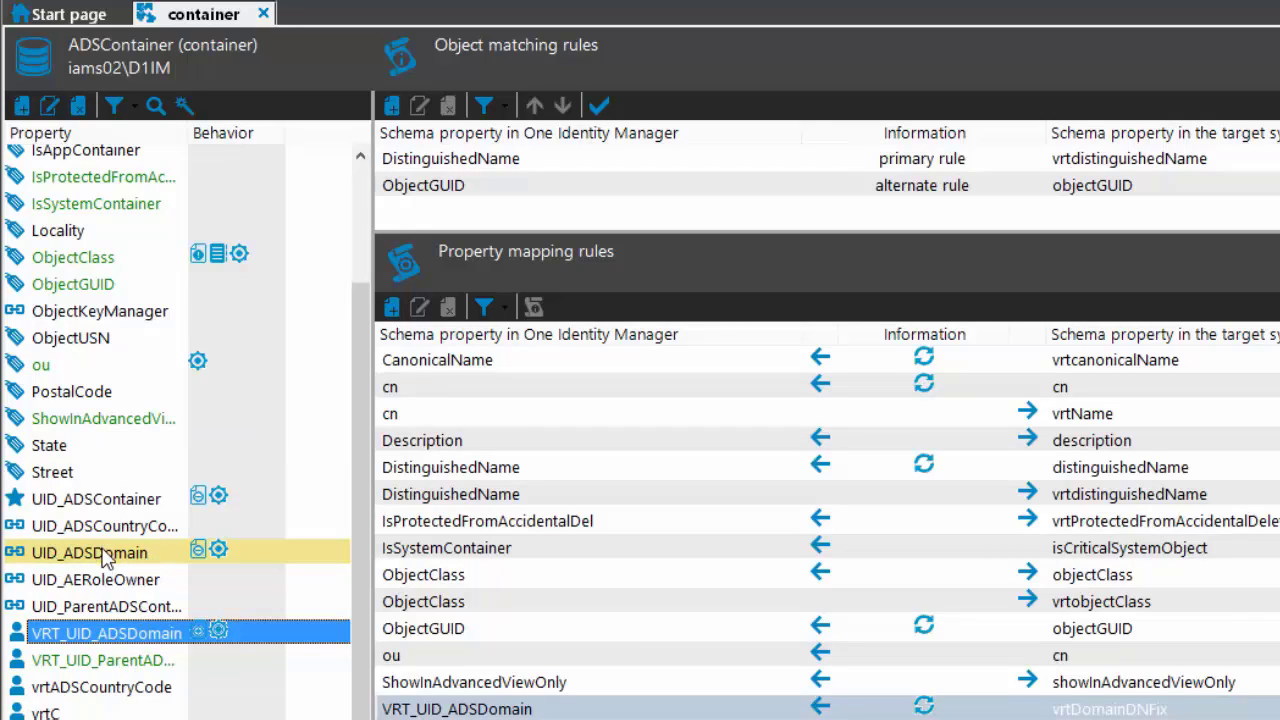
{"action": "double_click", "coordinate": [148, 634]}
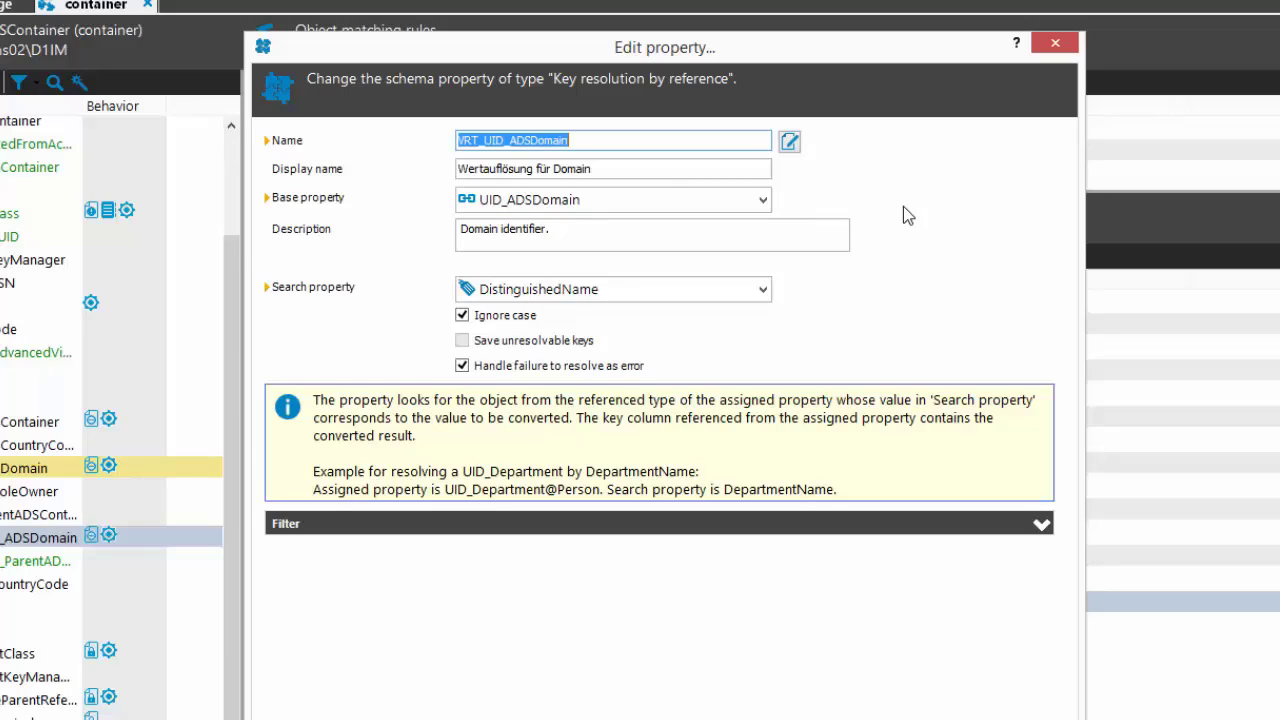
{"action": "left_click", "coordinate": [1018, 719]}
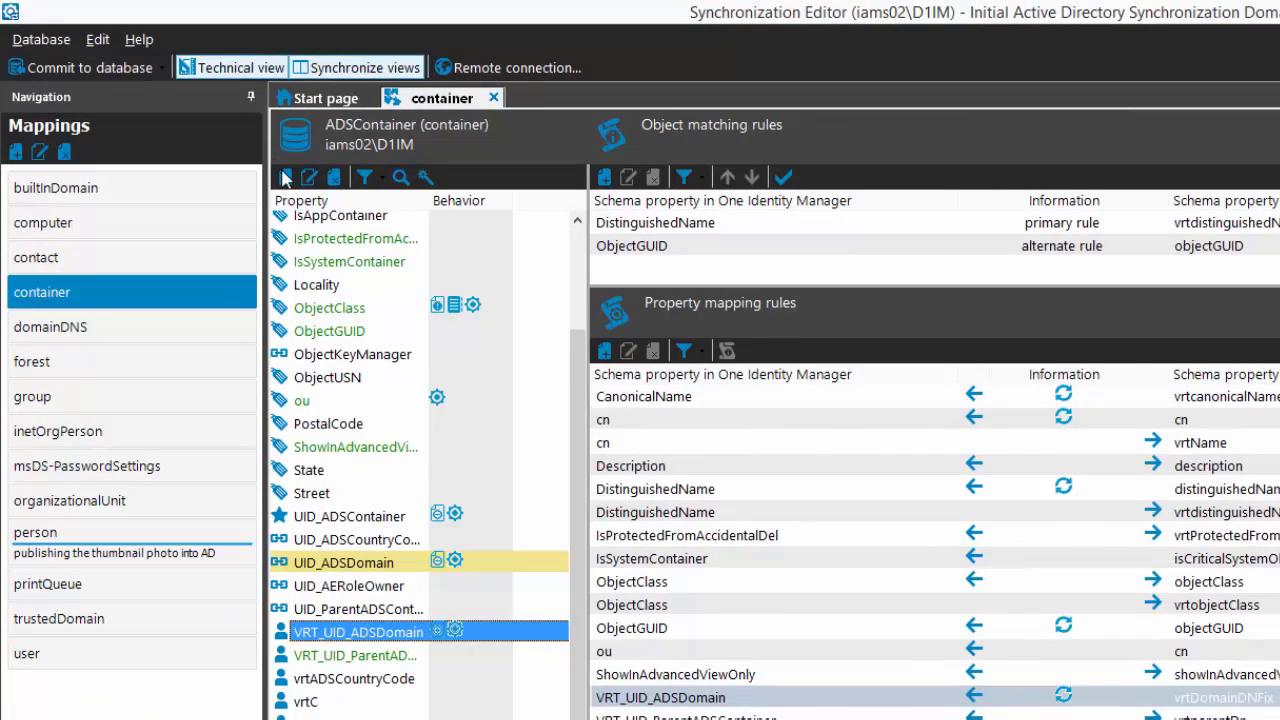
Review the property types available for a new ADSContainer schema property, including Fixed value and Key resolution by reference
{"action": "left_click", "coordinate": [284, 178]}
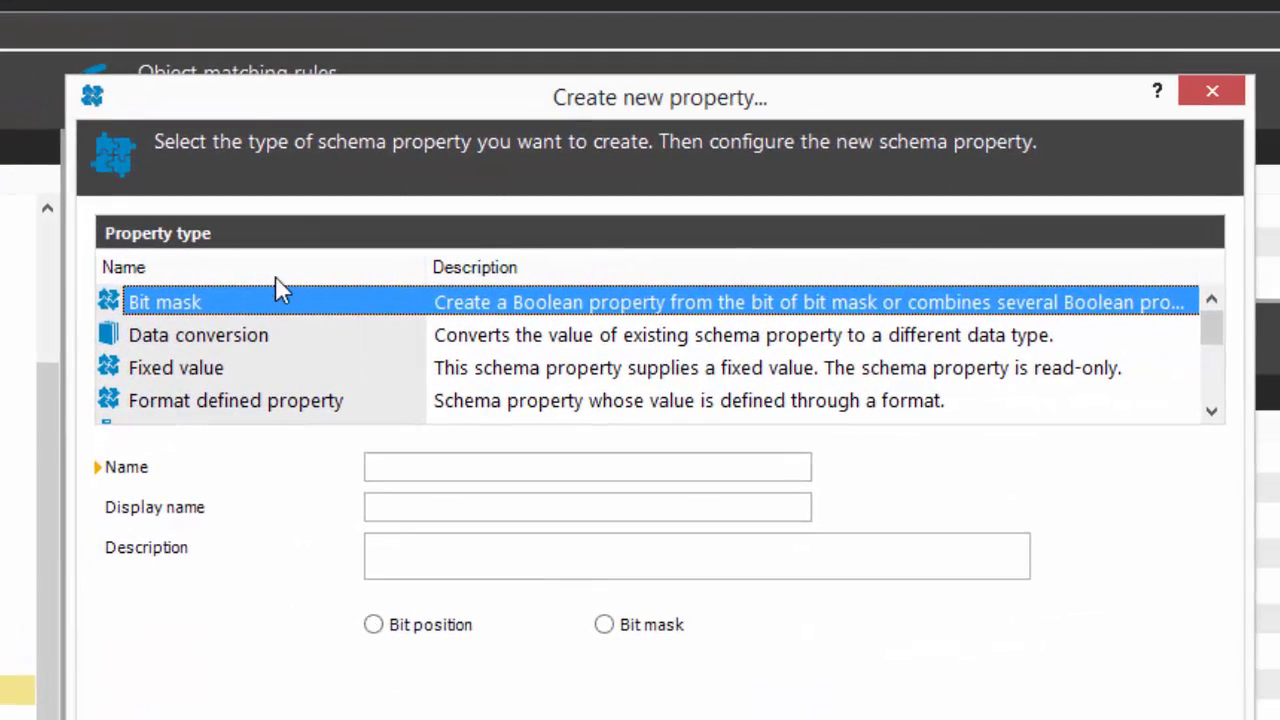
{"action": "left_click", "coordinate": [245, 370]}
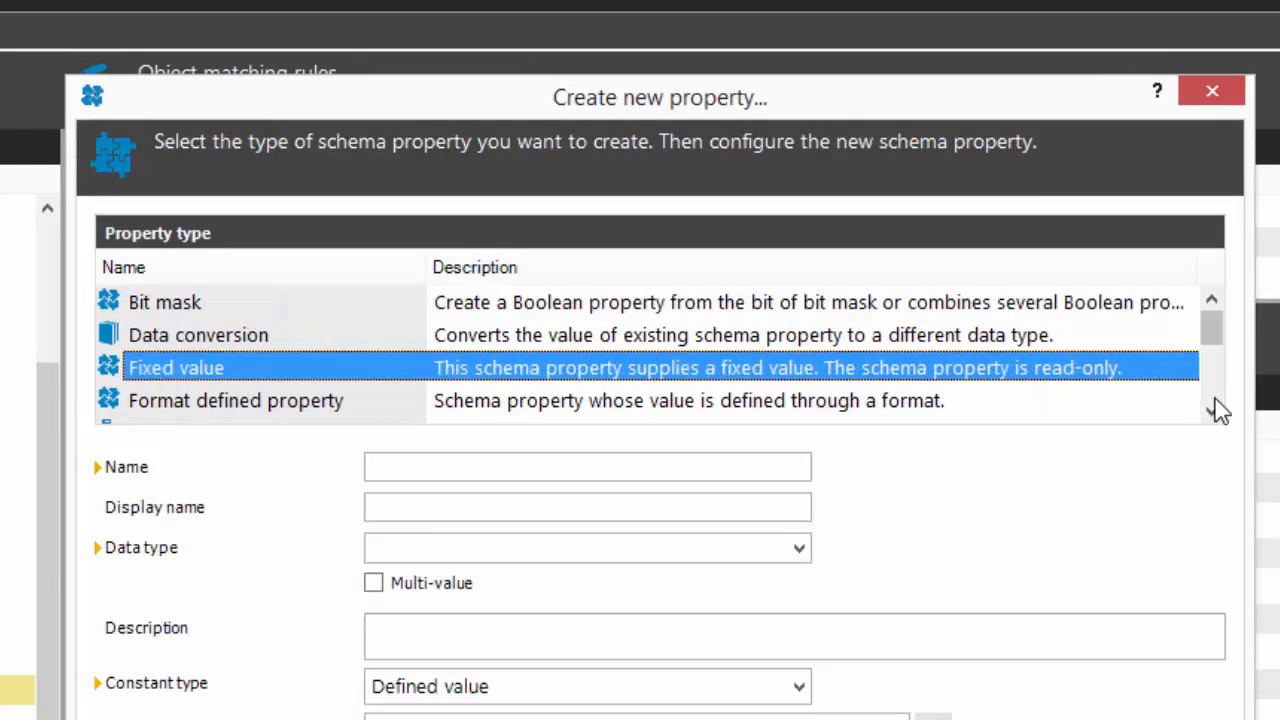
{"action": "scroll", "coordinate": [1218, 393], "scroll_direction": "down", "scroll_amount": 2}
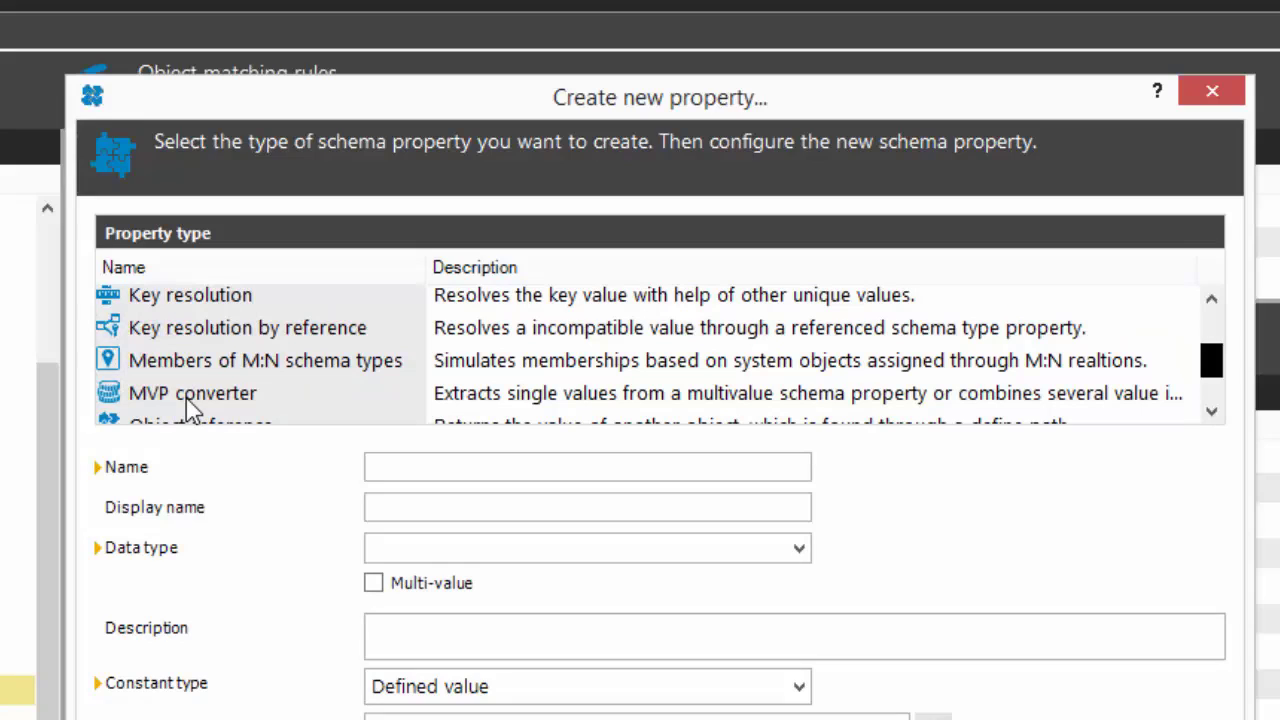
{"action": "left_click", "coordinate": [228, 340]}
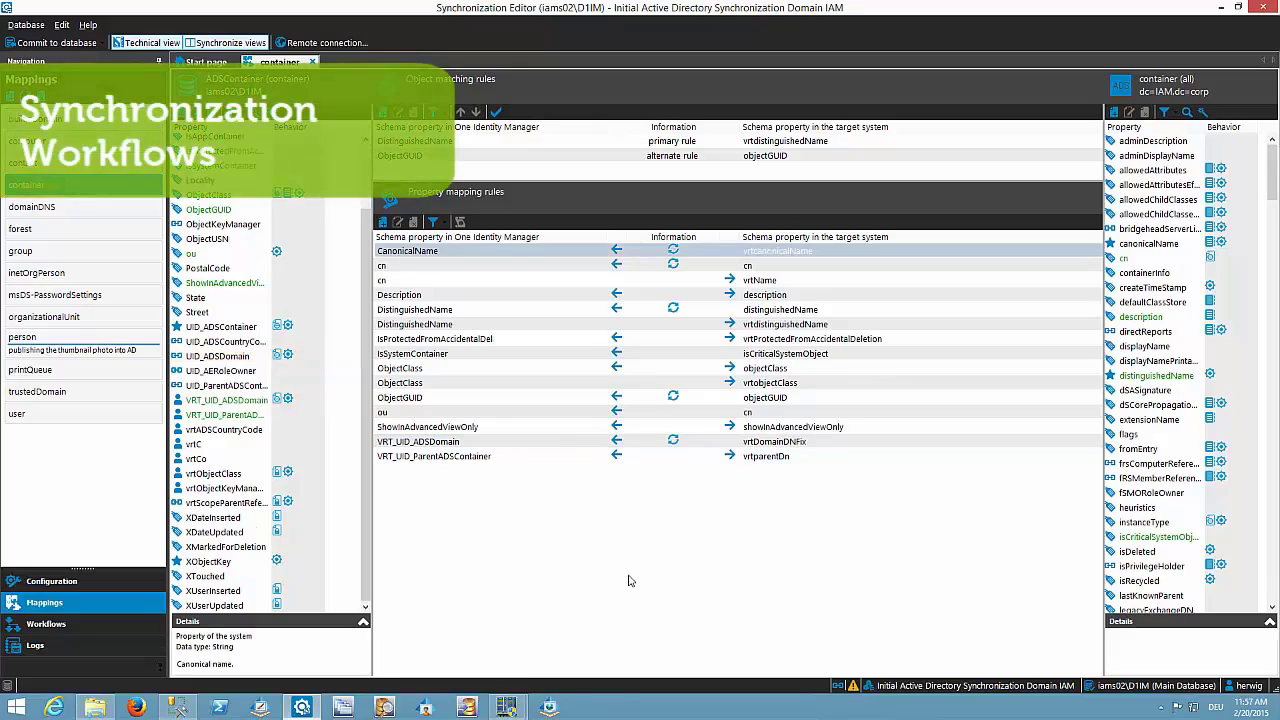
Open the Initial Synchronization workflow and examine its general settings and synchronization direction options without changing them
{"action": "left_click", "coordinate": [111, 622]}
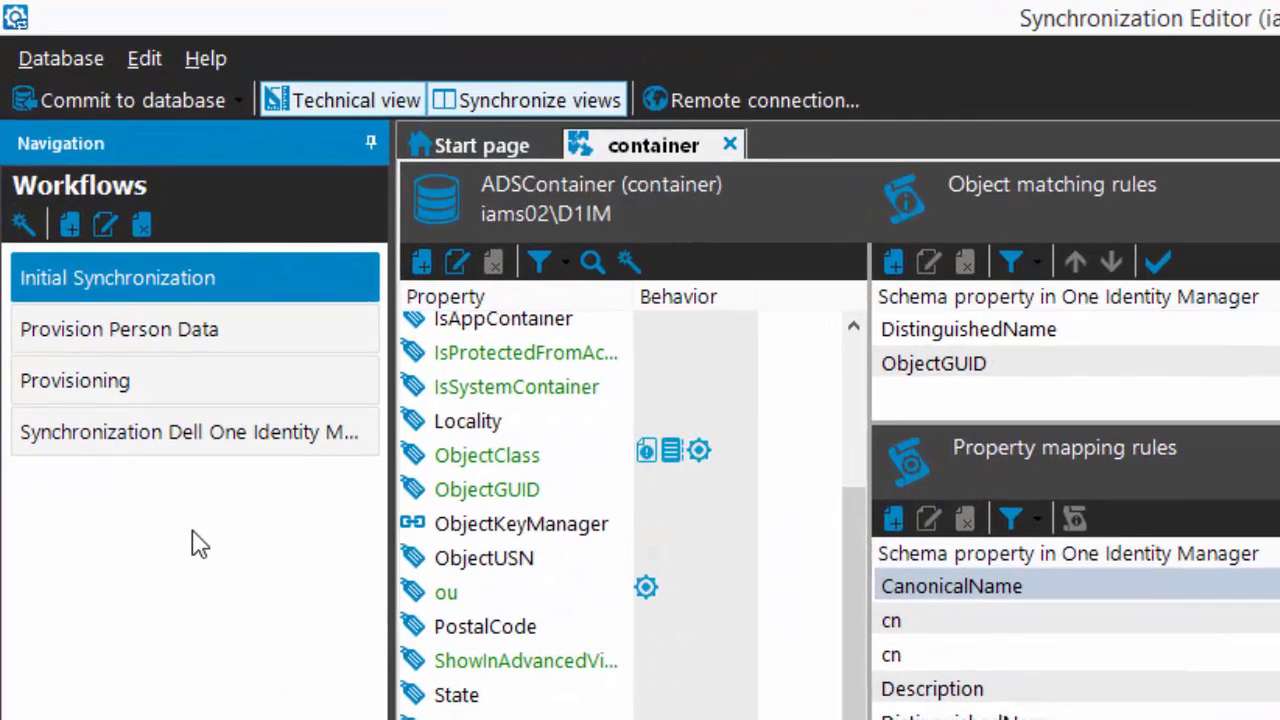
{"action": "double_click", "coordinate": [250, 292]}
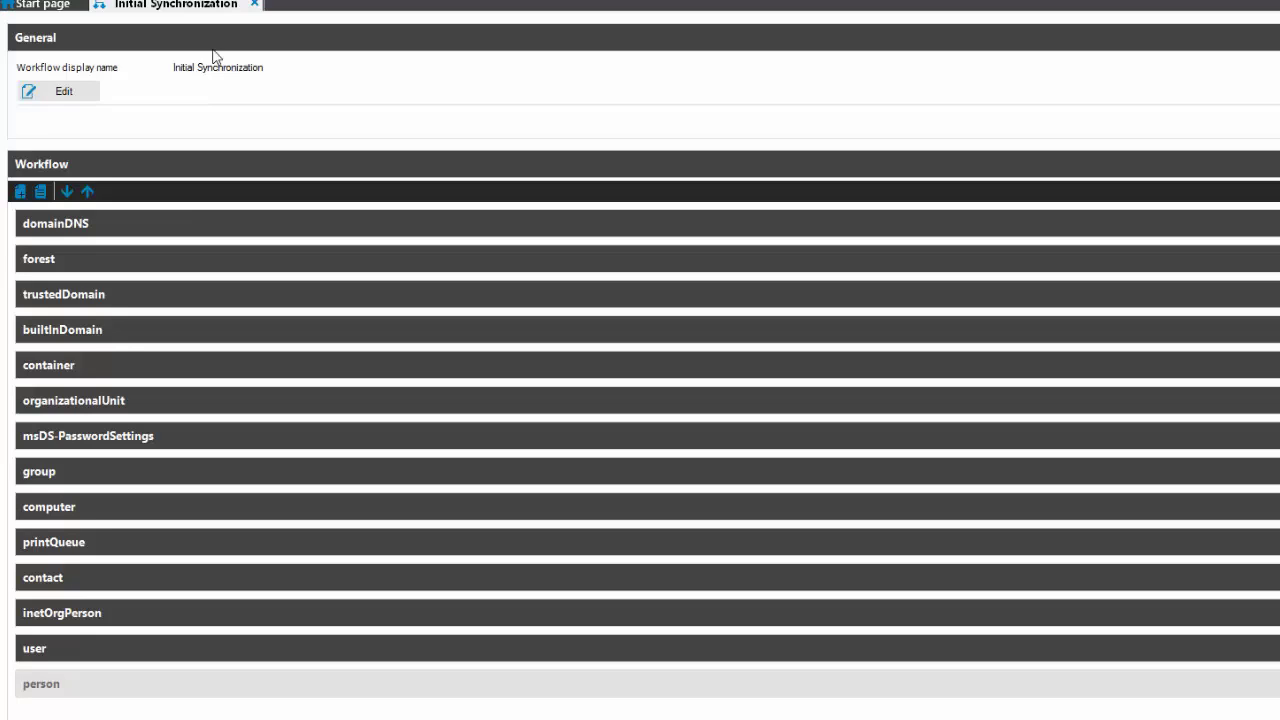
{"action": "left_click", "coordinate": [70, 95]}
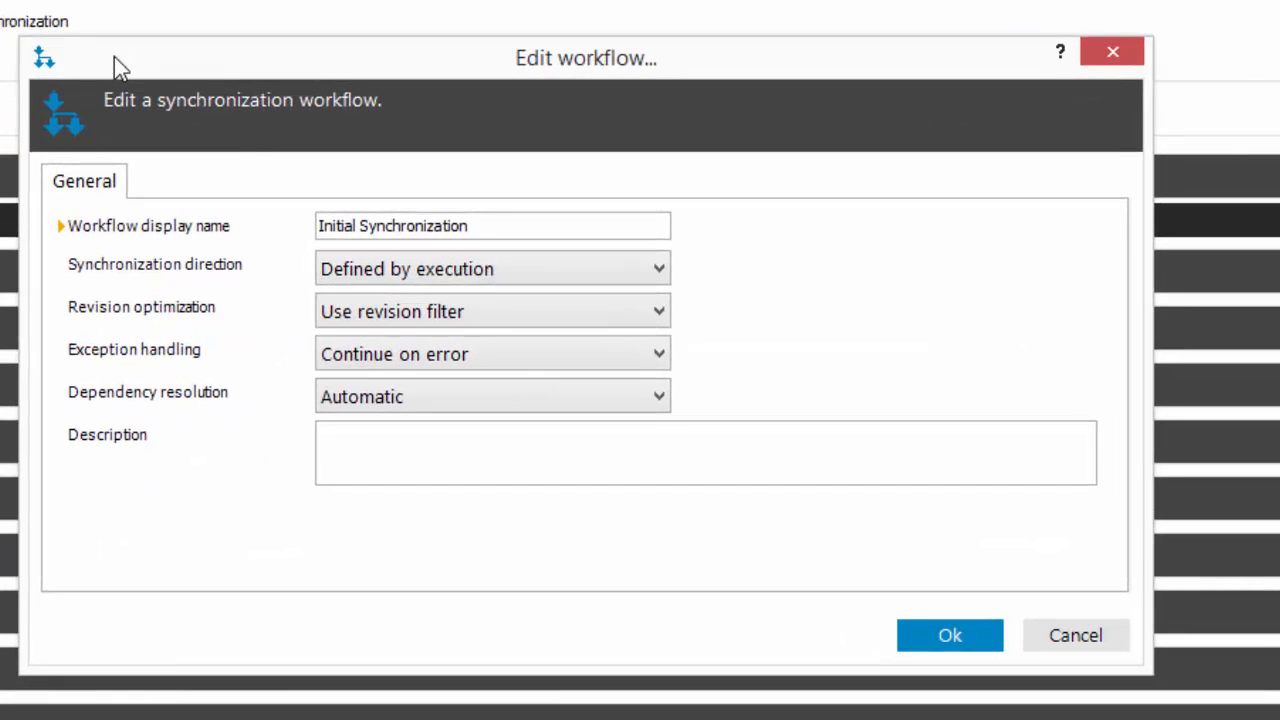
{"action": "left_click", "coordinate": [587, 278]}
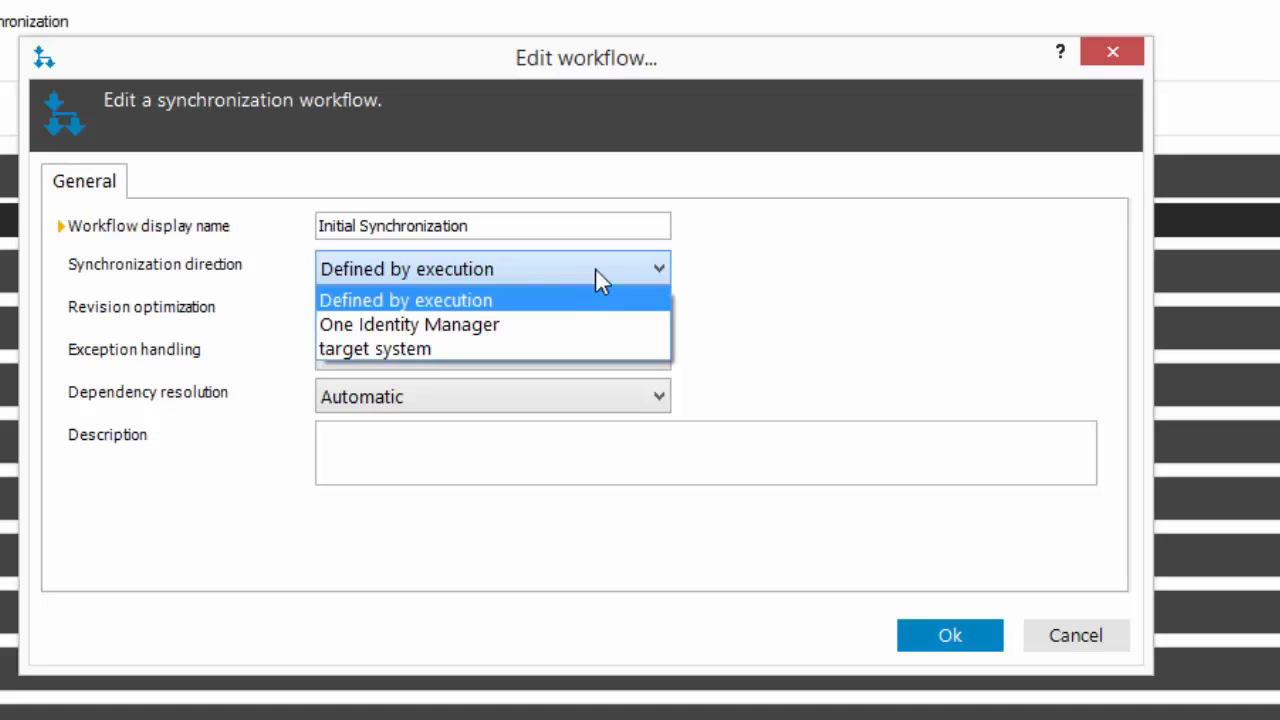
{"action": "left_click", "coordinate": [821, 308]}
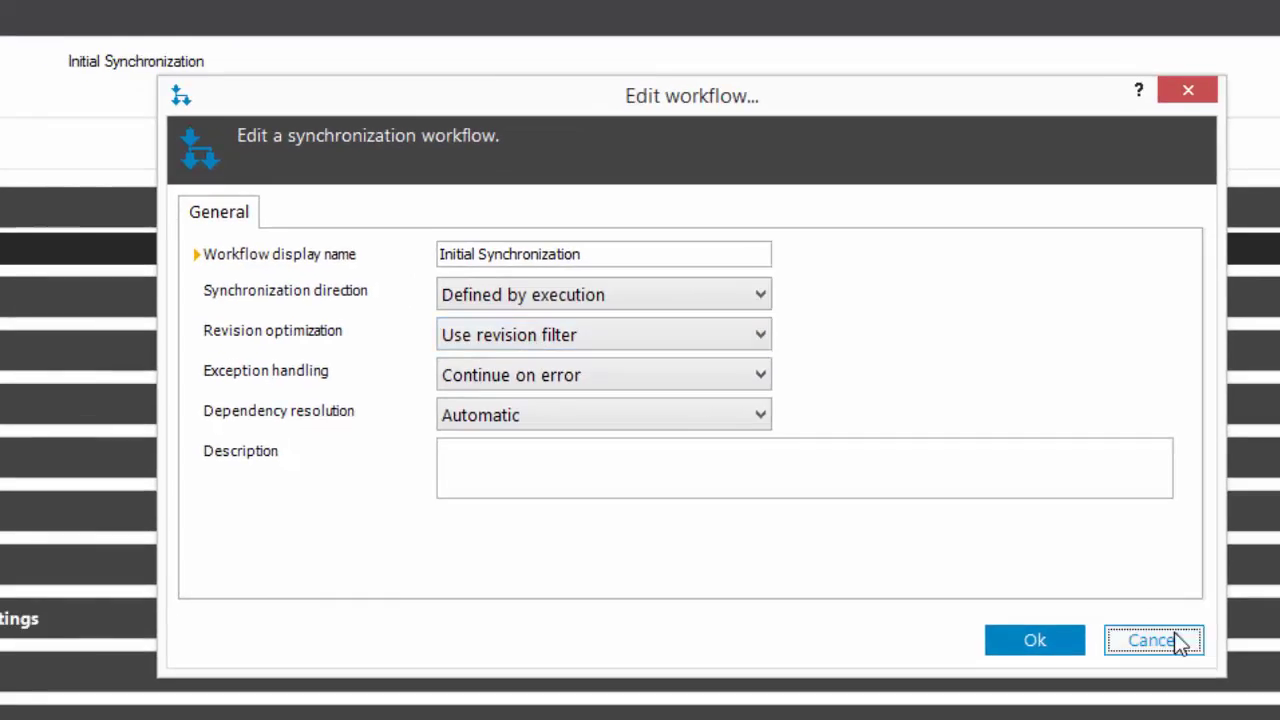
{"action": "left_click", "coordinate": [1090, 637]}
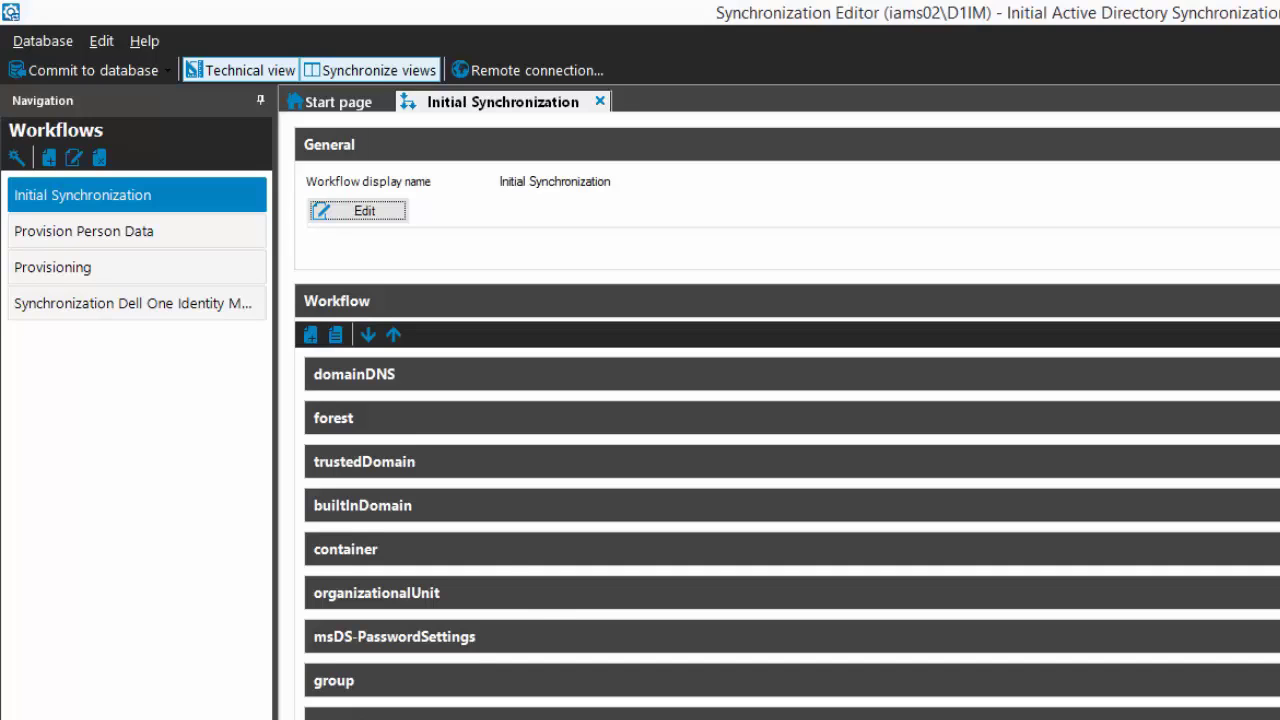
In the workflow's container synchronization step, enable the Delete object quota for ADSContainer and set it to 2 %
{"action": "left_click", "coordinate": [1278, 549]}
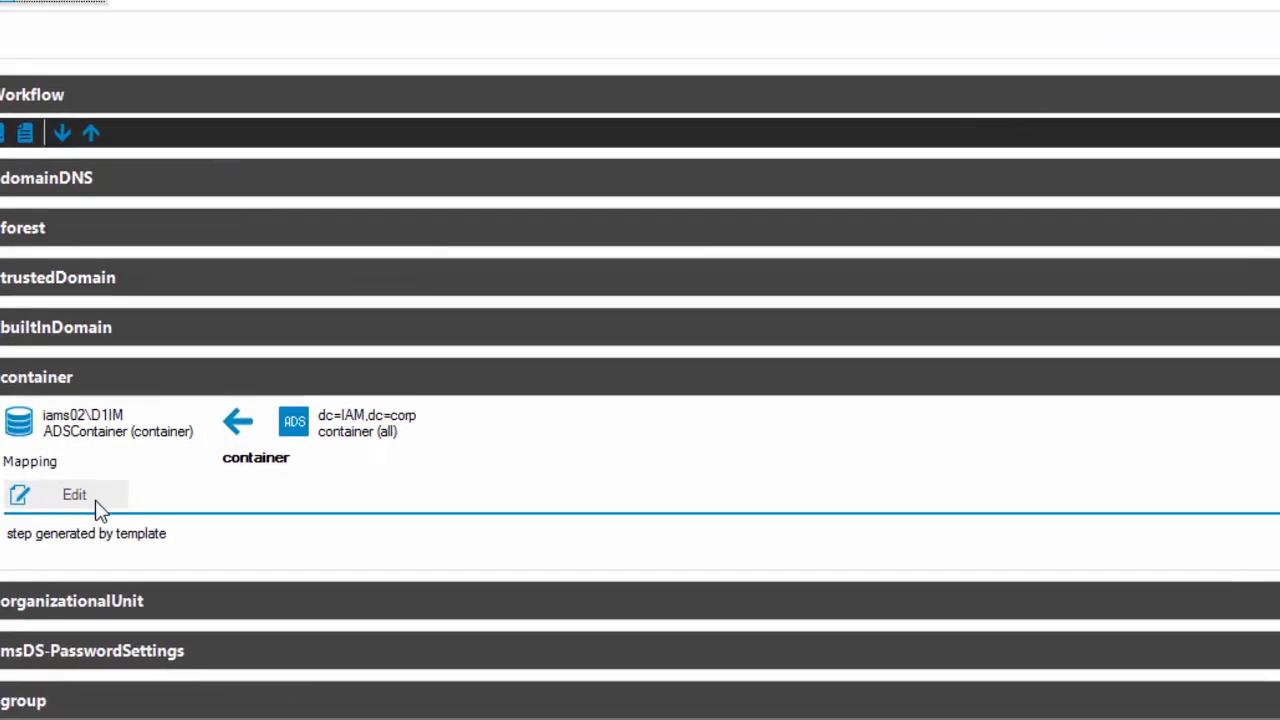
{"action": "left_click", "coordinate": [385, 405]}
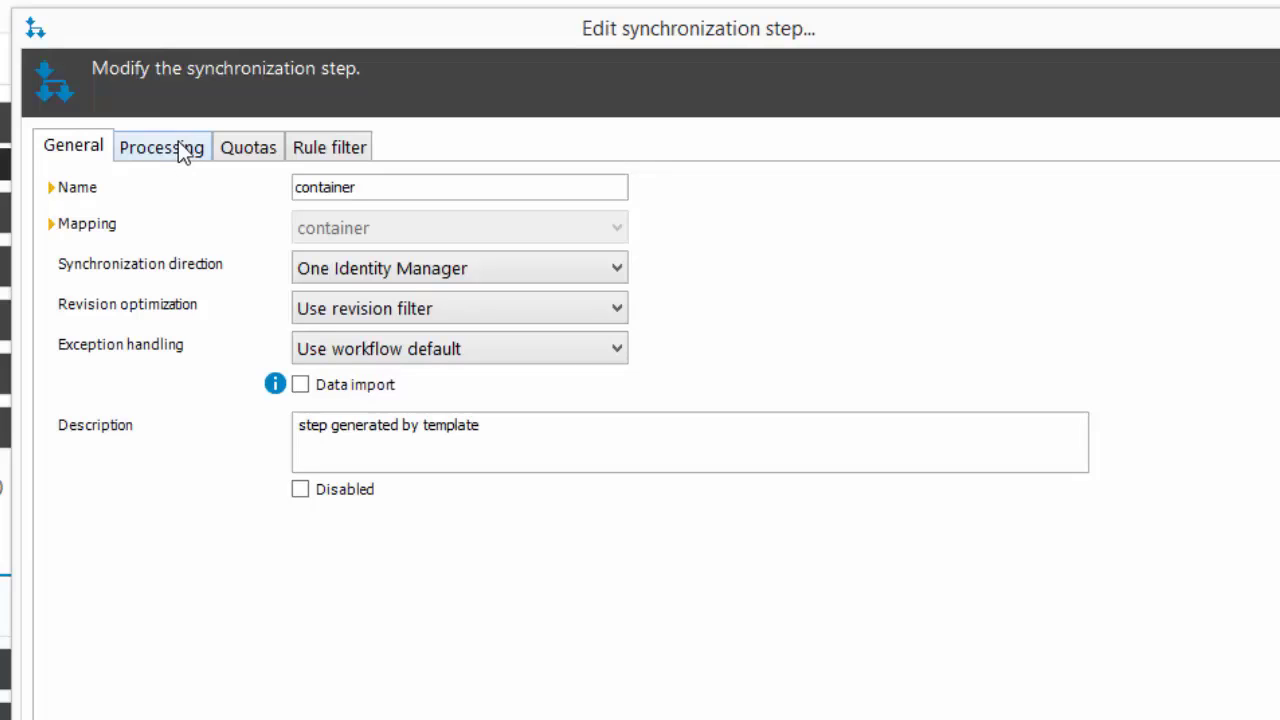
{"action": "left_click", "coordinate": [248, 150]}
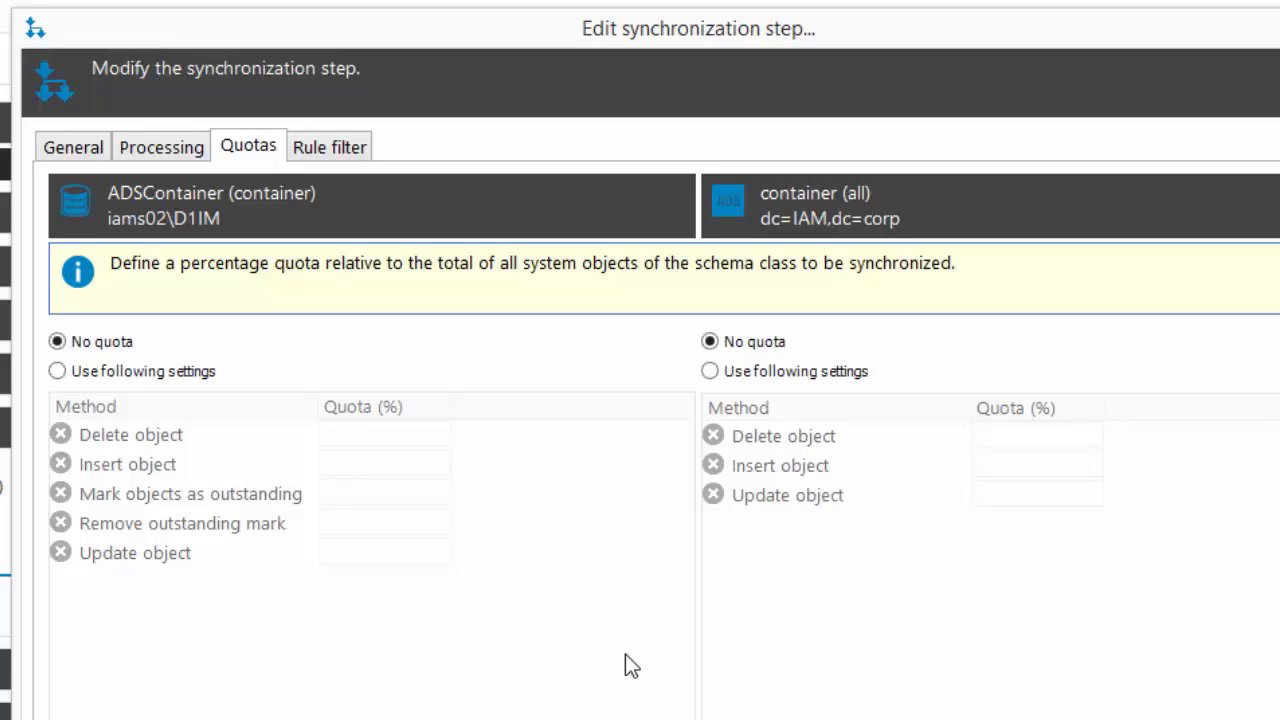
{"action": "left_click", "coordinate": [143, 370]}
{"action": "left_click", "coordinate": [89, 437]}
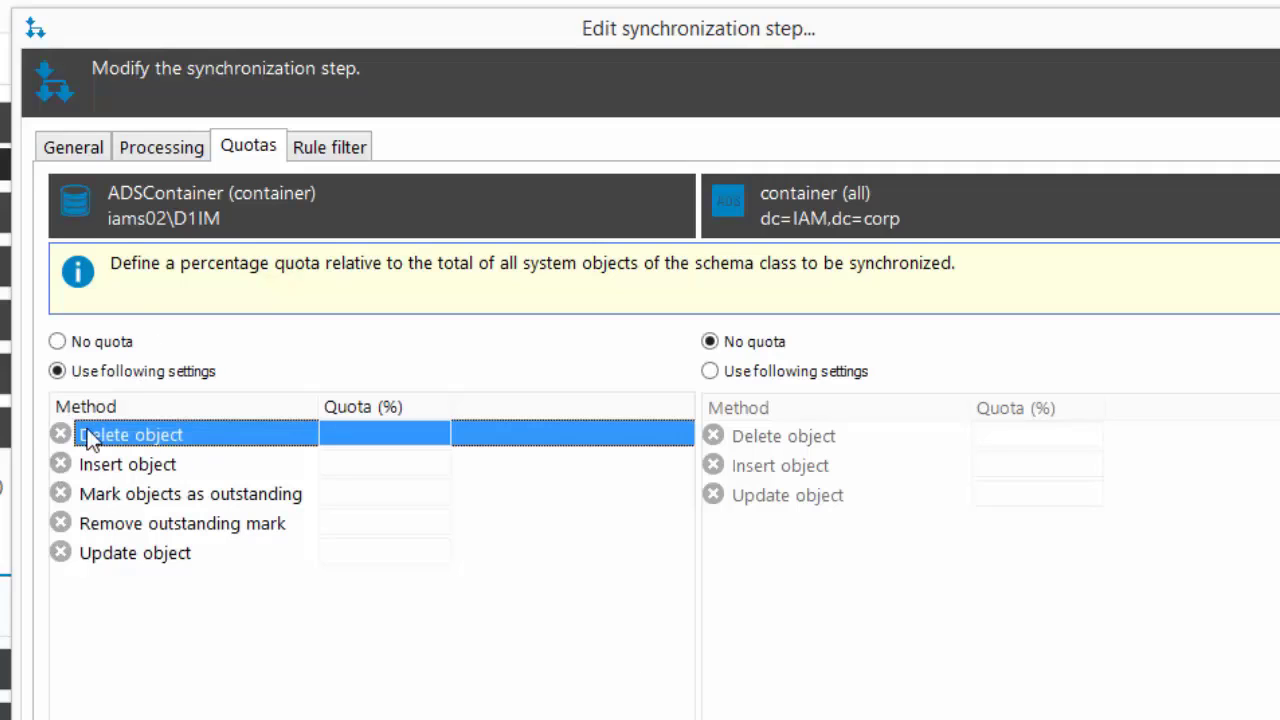
{"action": "left_click", "coordinate": [60, 434]}
{"action": "left_click", "coordinate": [425, 438]}
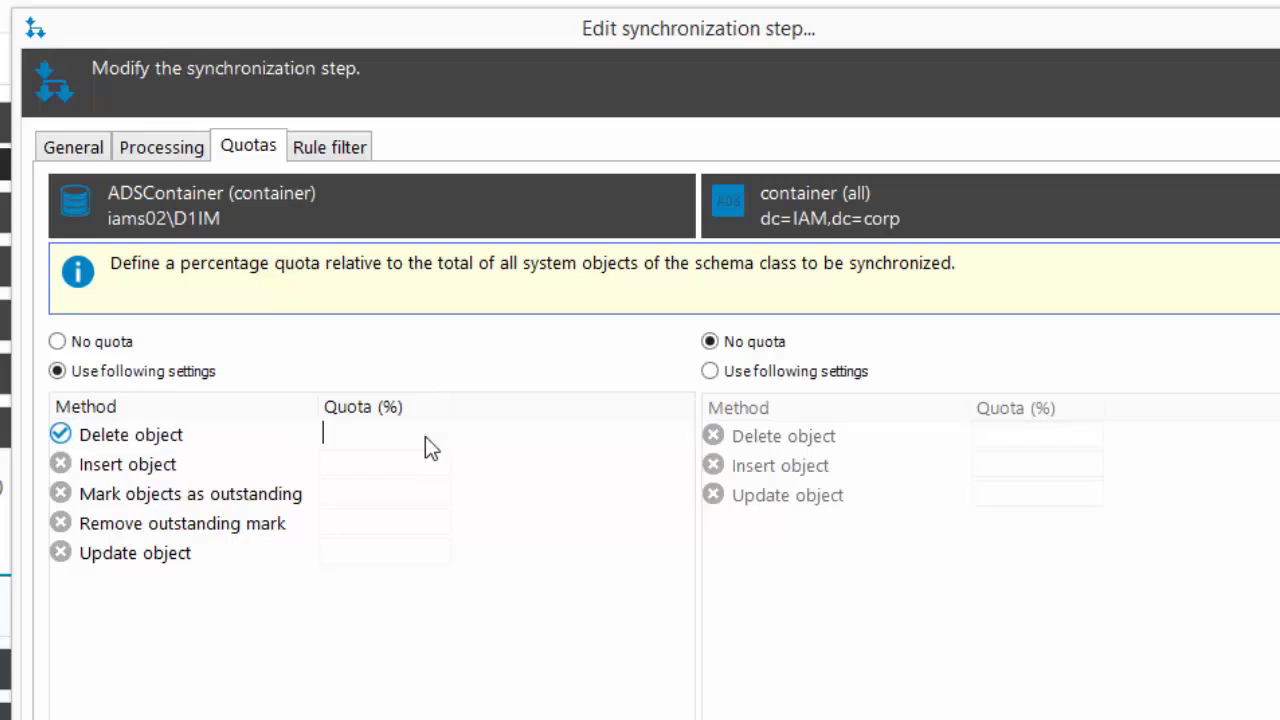
{"action": "type", "text": "2"}
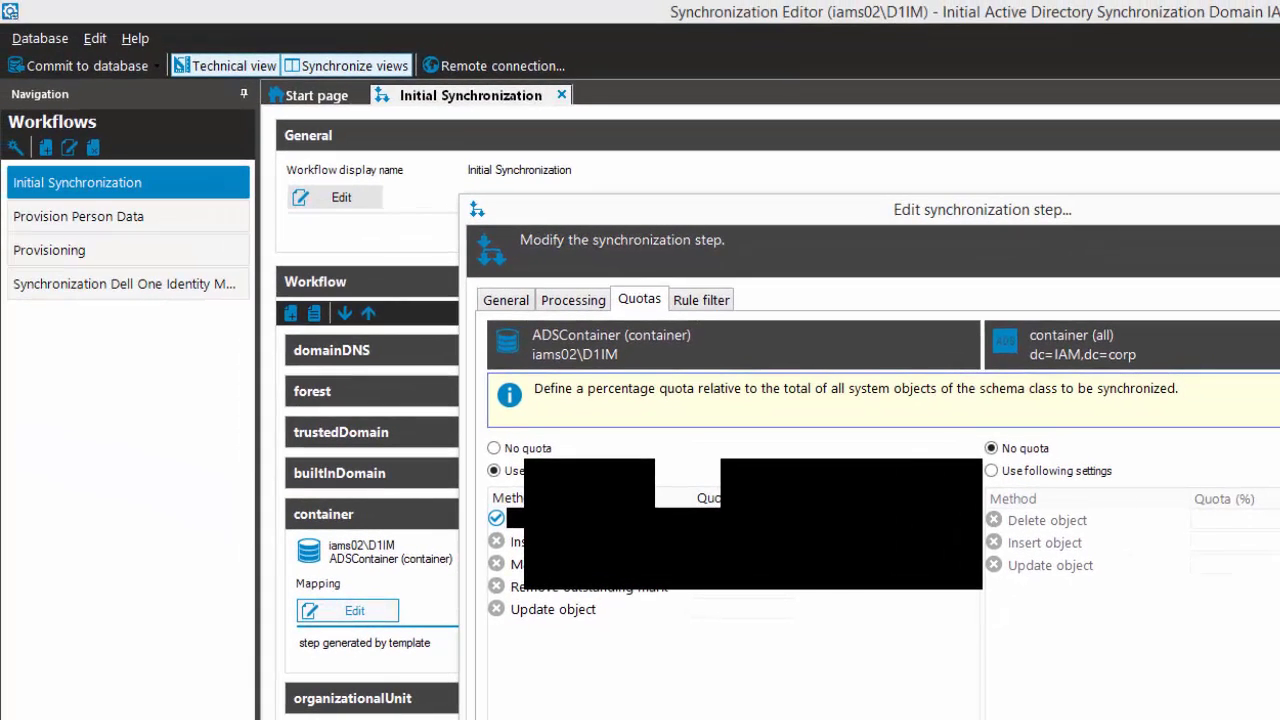
Leave the container step's settings, generate the execution plan report for the Initial Synchronization workflow, review its synchronization steps and close it
{"action": "key", "text": "Escape"}
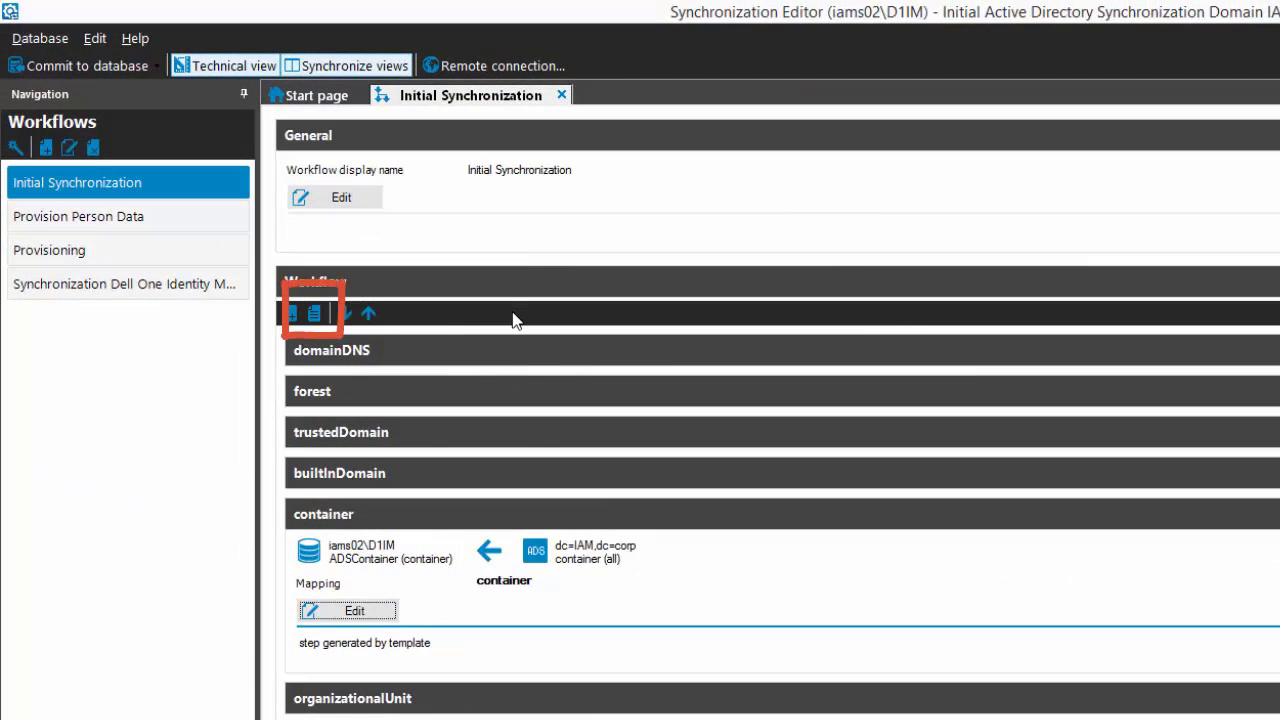
{"action": "left_click", "coordinate": [315, 315]}
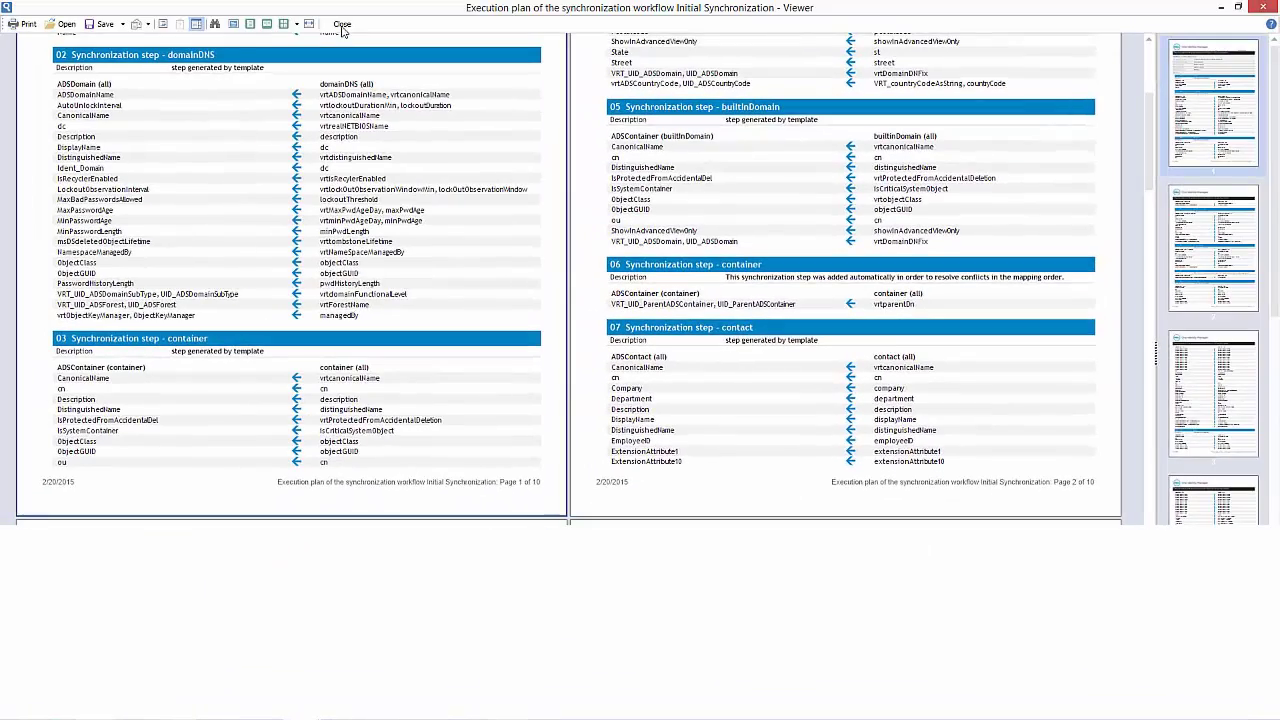
{"action": "left_click", "coordinate": [342, 25]}
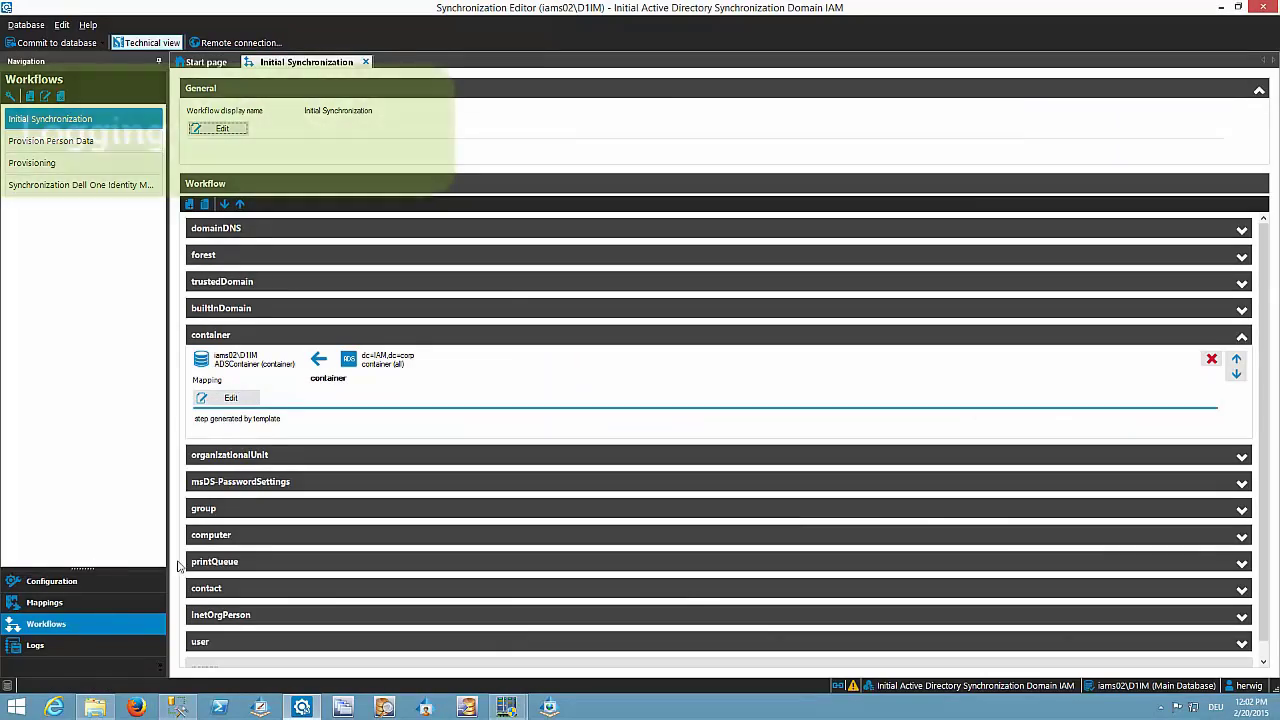
Review the project's synchronization logs, show the provisioning logs and open the report of the topmost log entry
{"action": "left_click", "coordinate": [92, 643]}
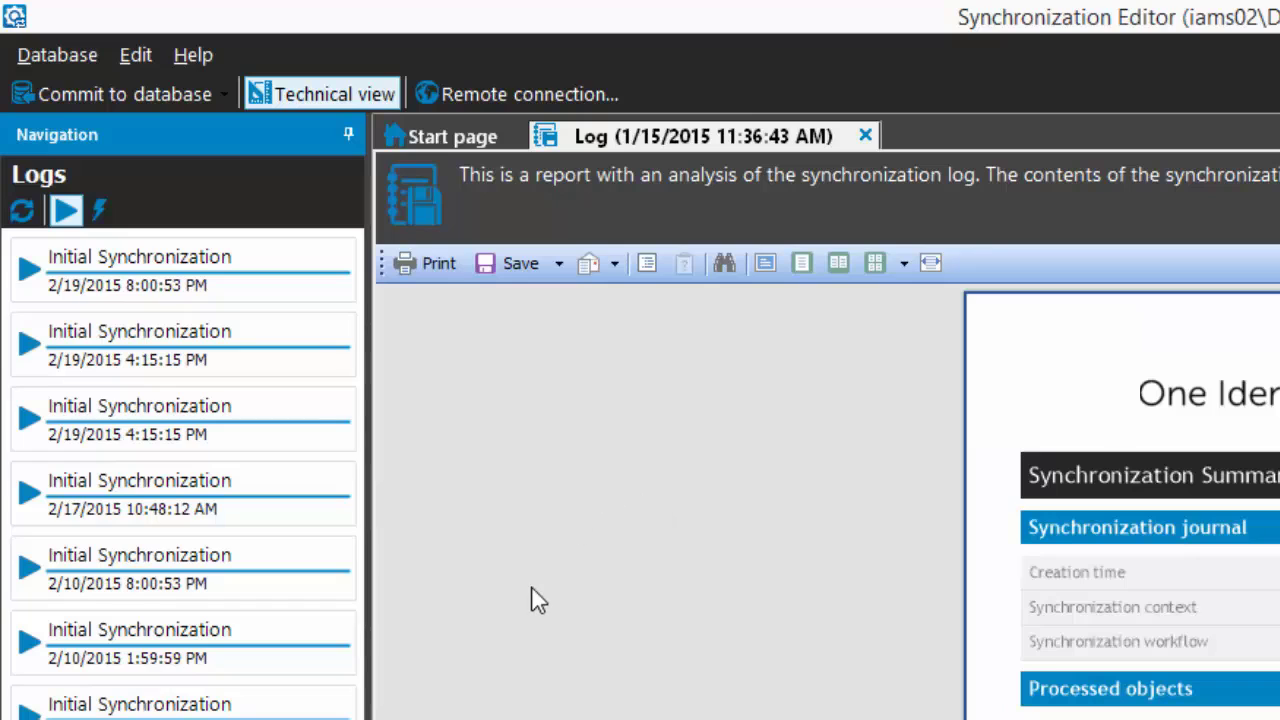
{"action": "left_click", "coordinate": [97, 211]}
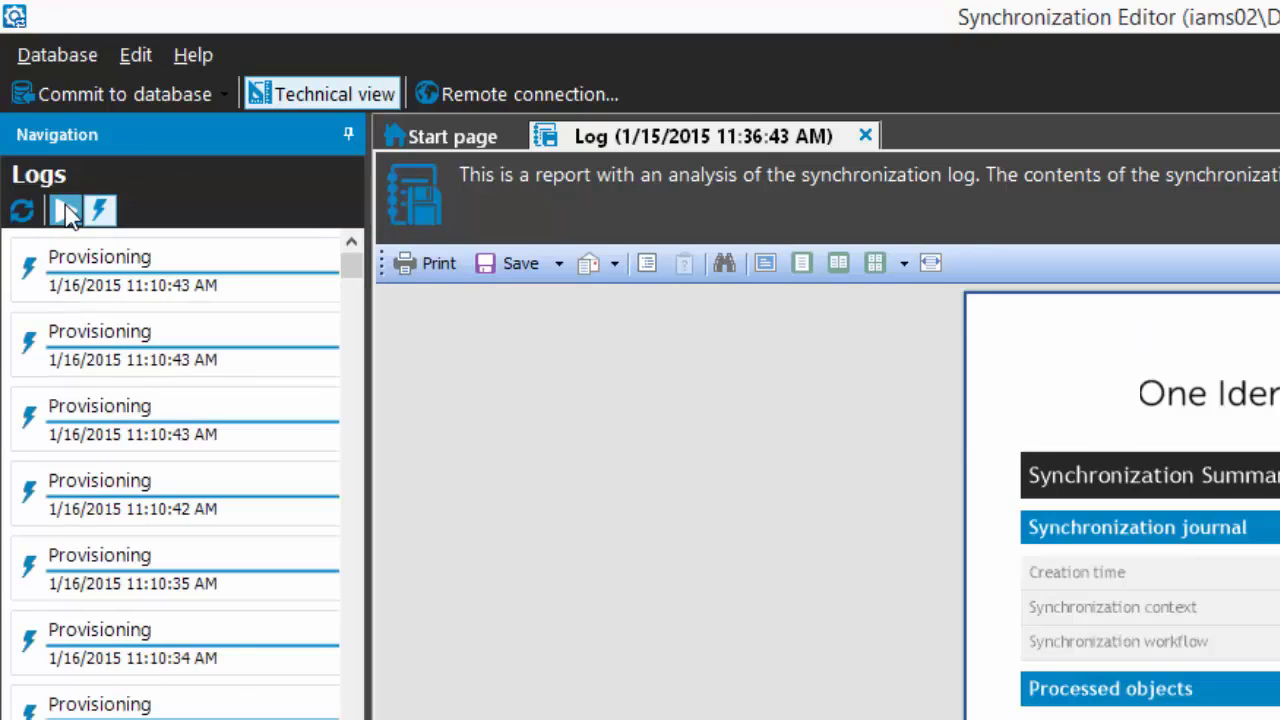
{"action": "left_click", "coordinate": [236, 290]}
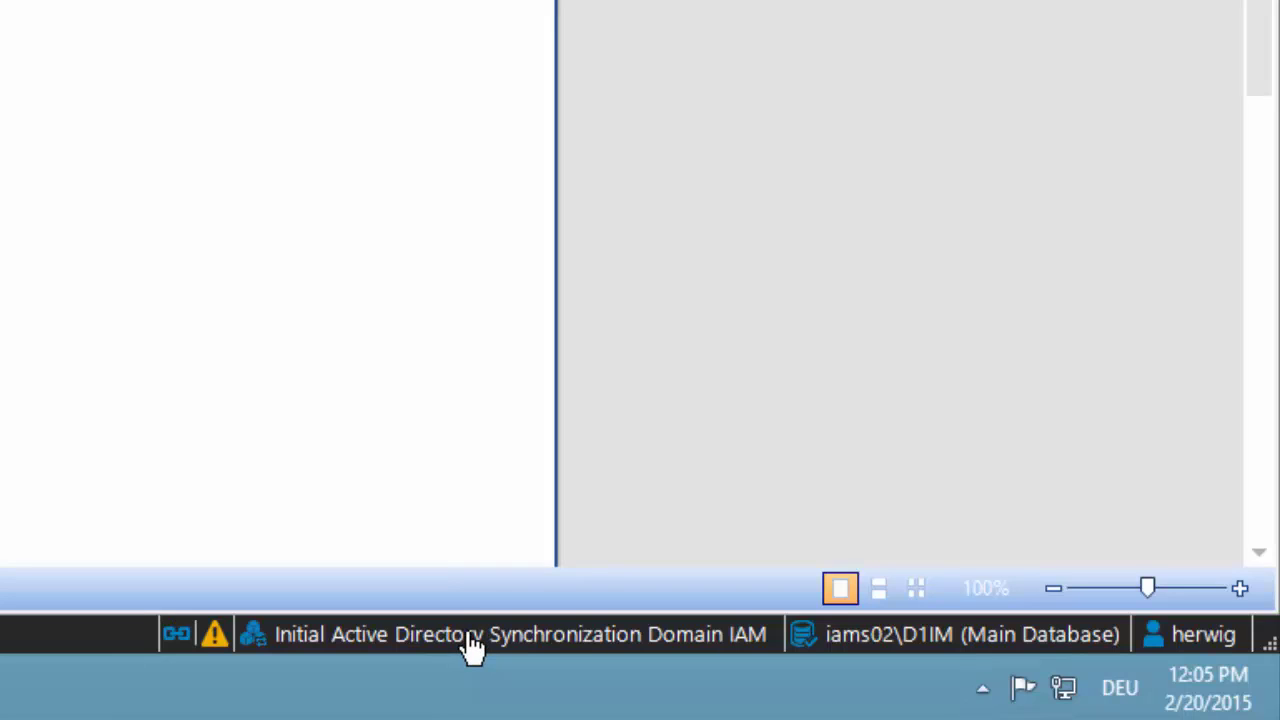
Examine the status information for the current synchronization project, the connection indicator and the warning indicator
{"action": "mouse_move", "coordinate": [447, 632]}
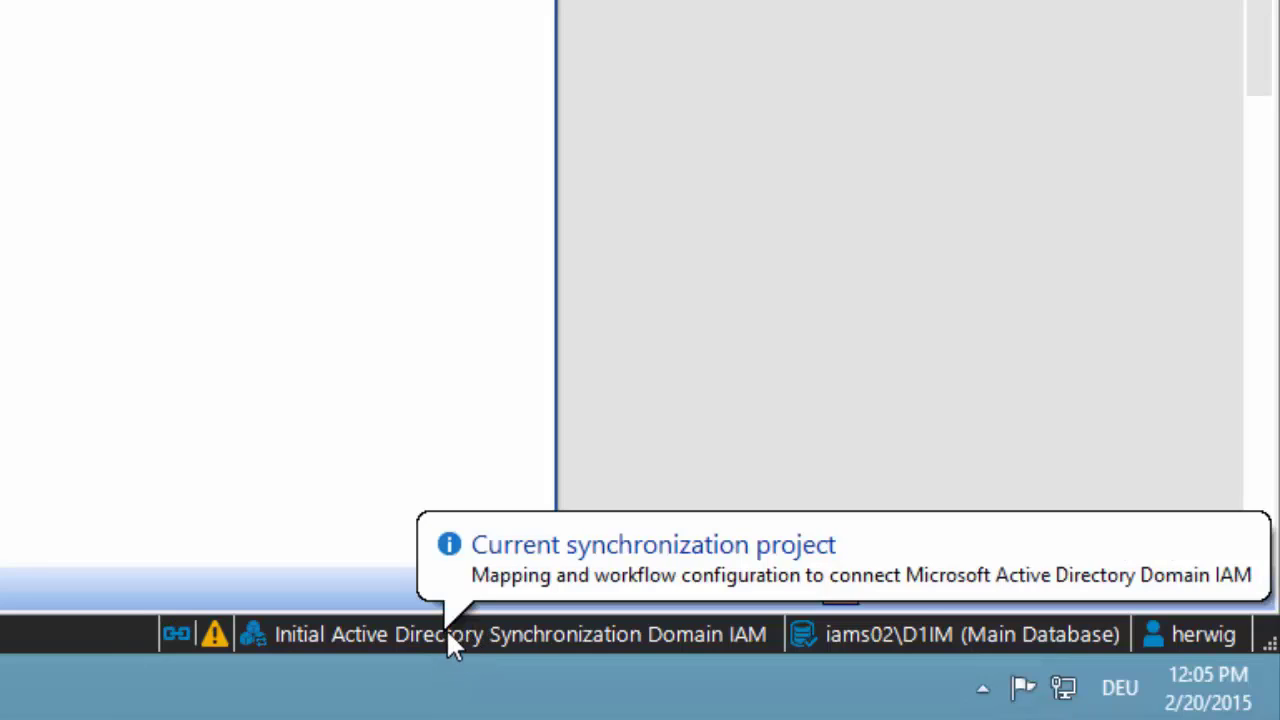
{"action": "mouse_move", "coordinate": [176, 634]}
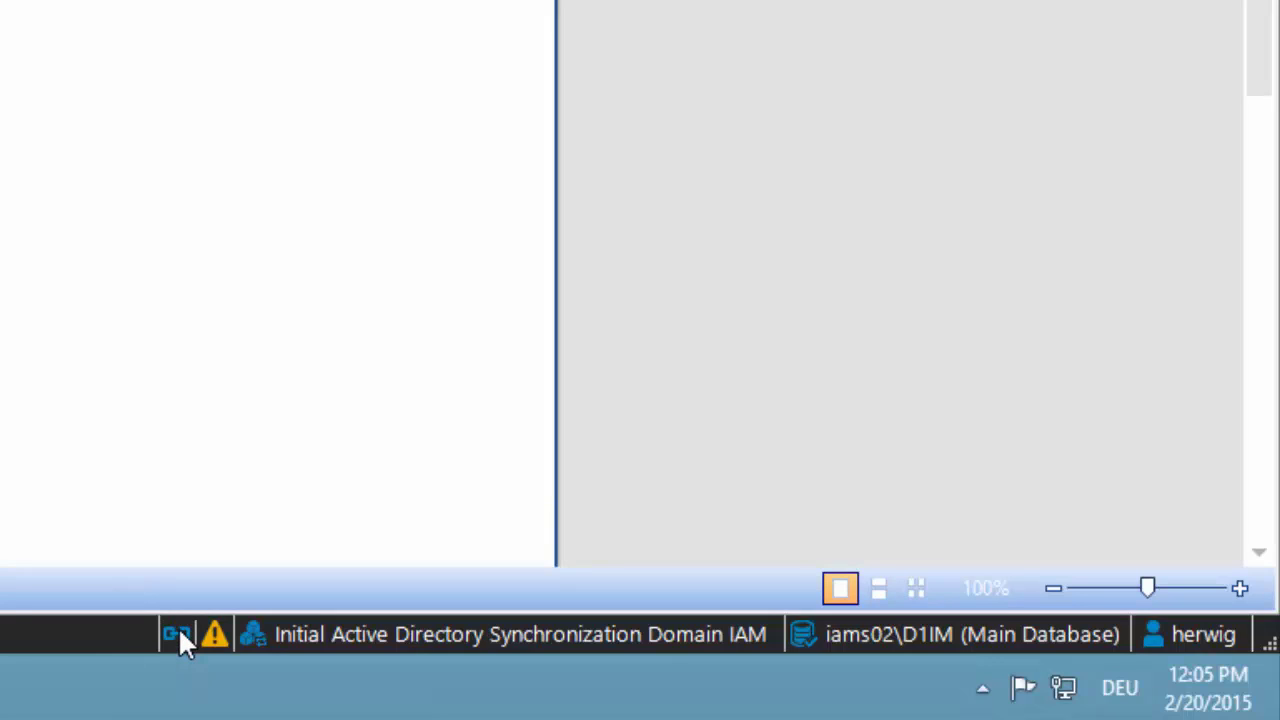
{"action": "mouse_move", "coordinate": [216, 654]}
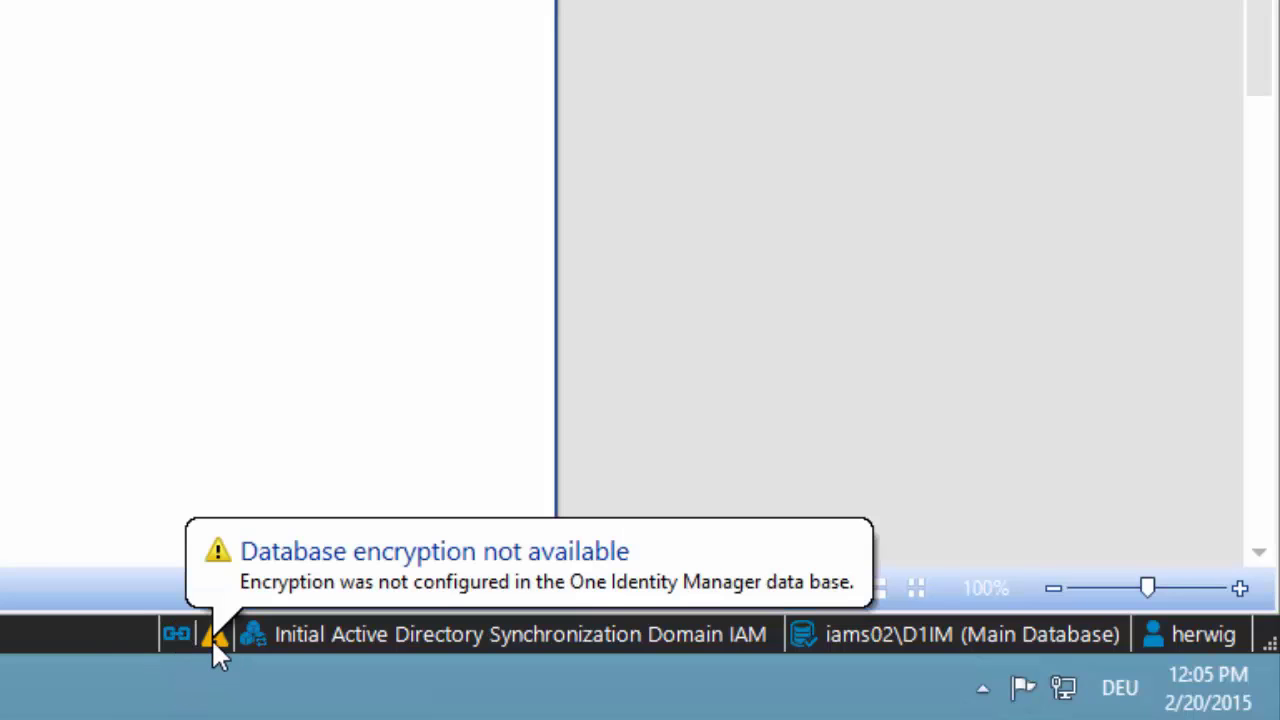